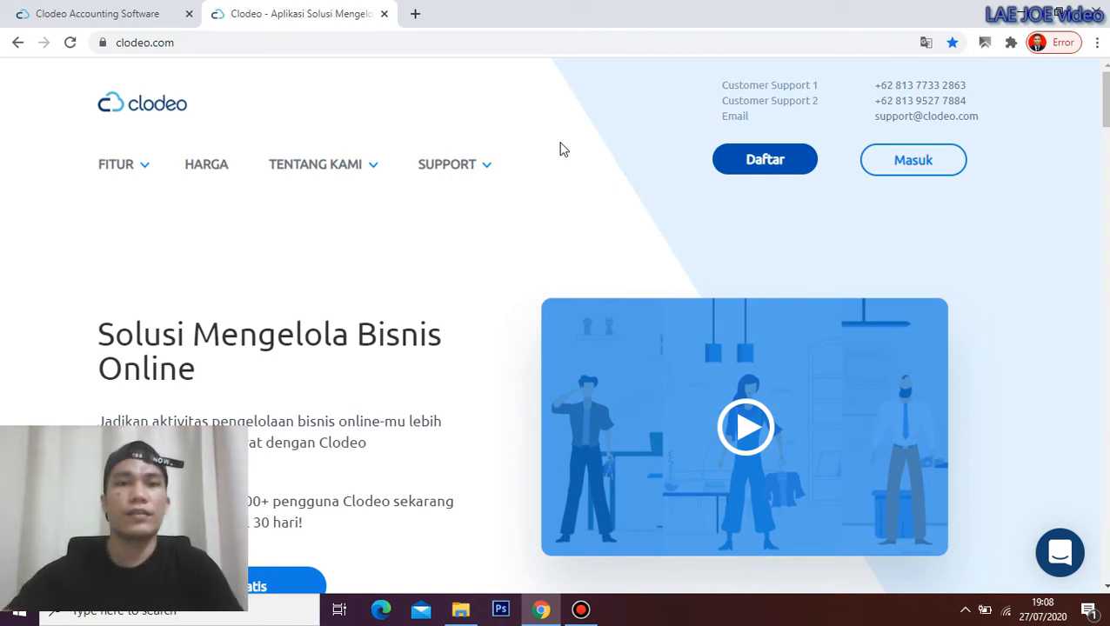
Switch to the Clodeo Accounting Software tab showing the Penjualan orders page
click(137, 14)
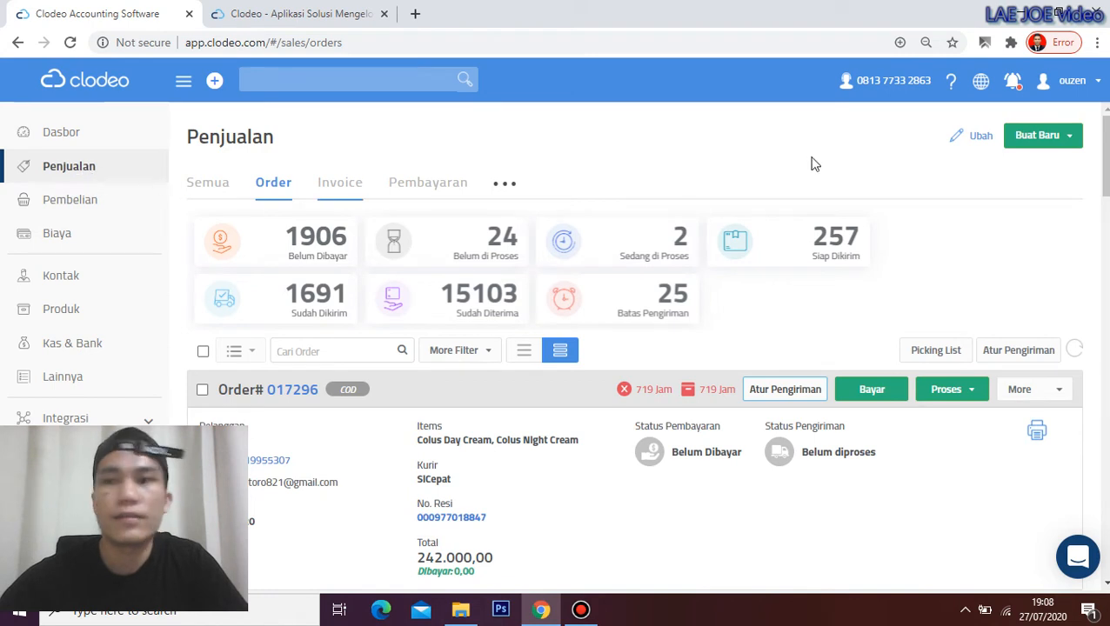
Start a new sales order from Penjualan, Buat Baru, Order, and open its customer list
click(87, 170)
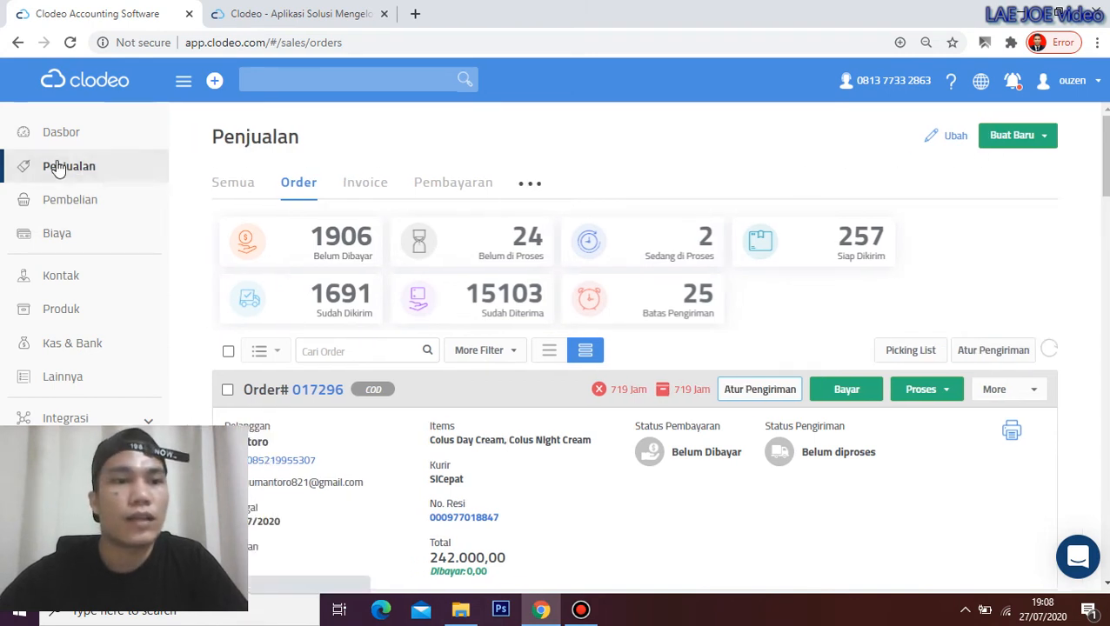
click(1010, 142)
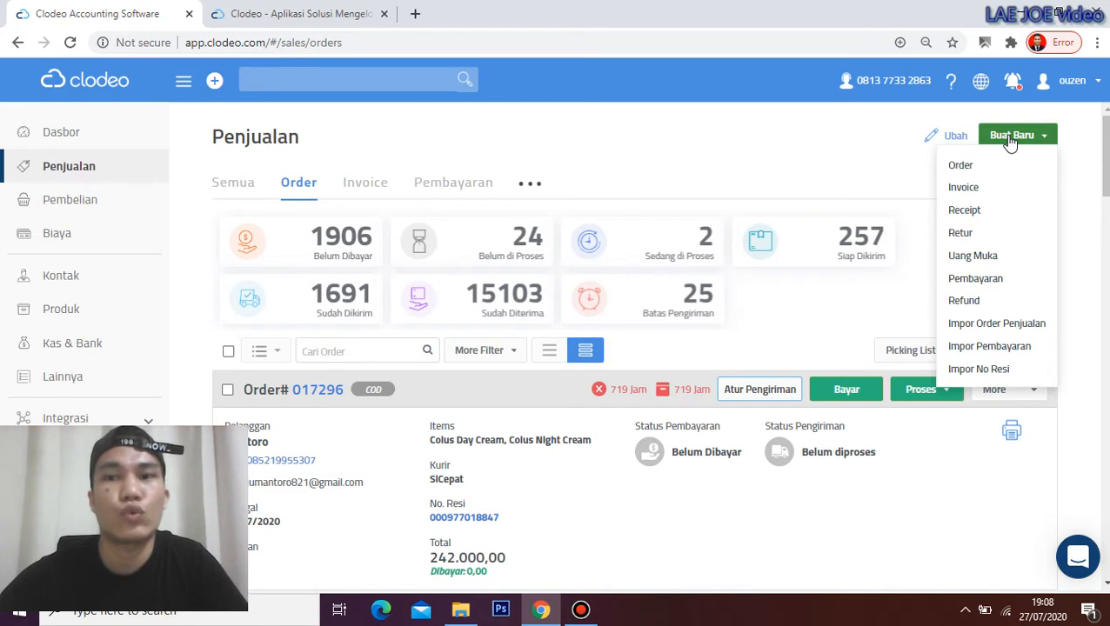
click(967, 168)
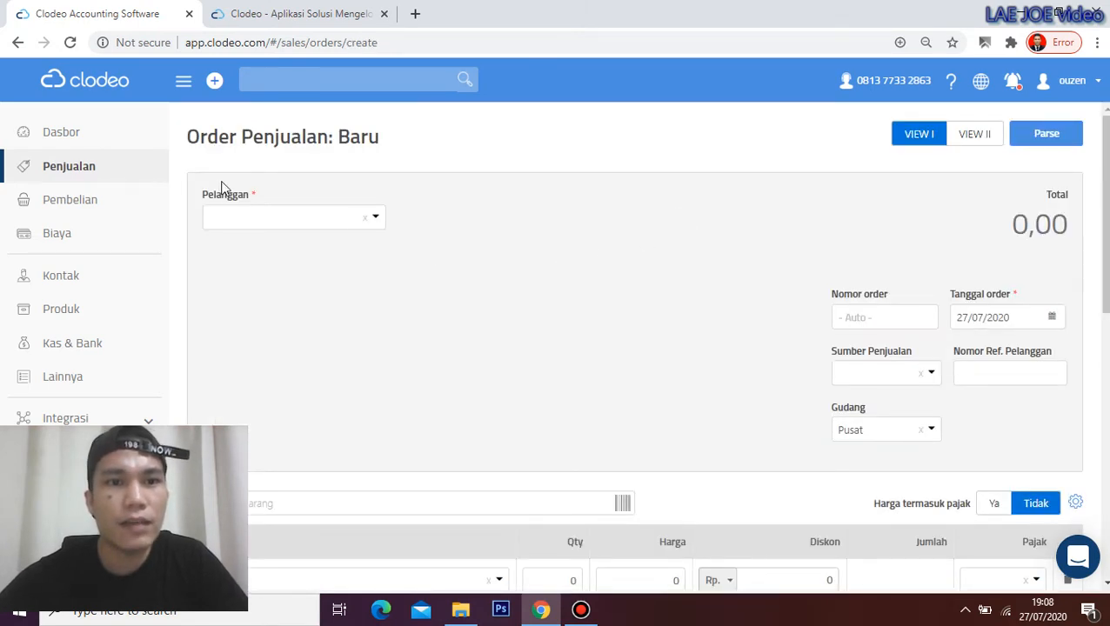
click(372, 217)
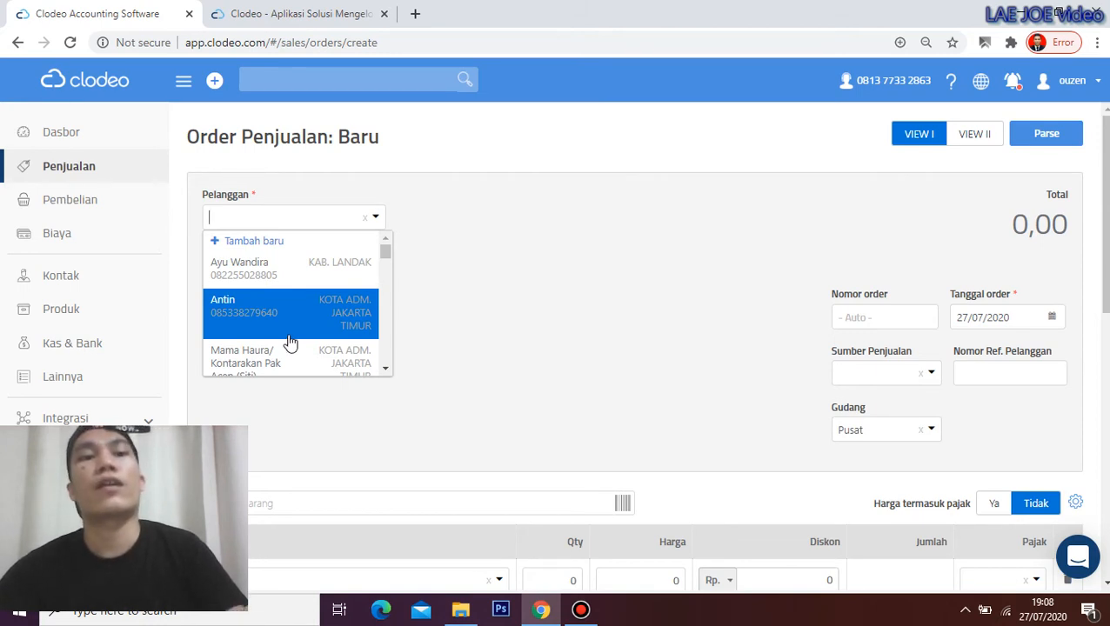
Add a new customer, entering their full name and a corrected phone number
click(252, 243)
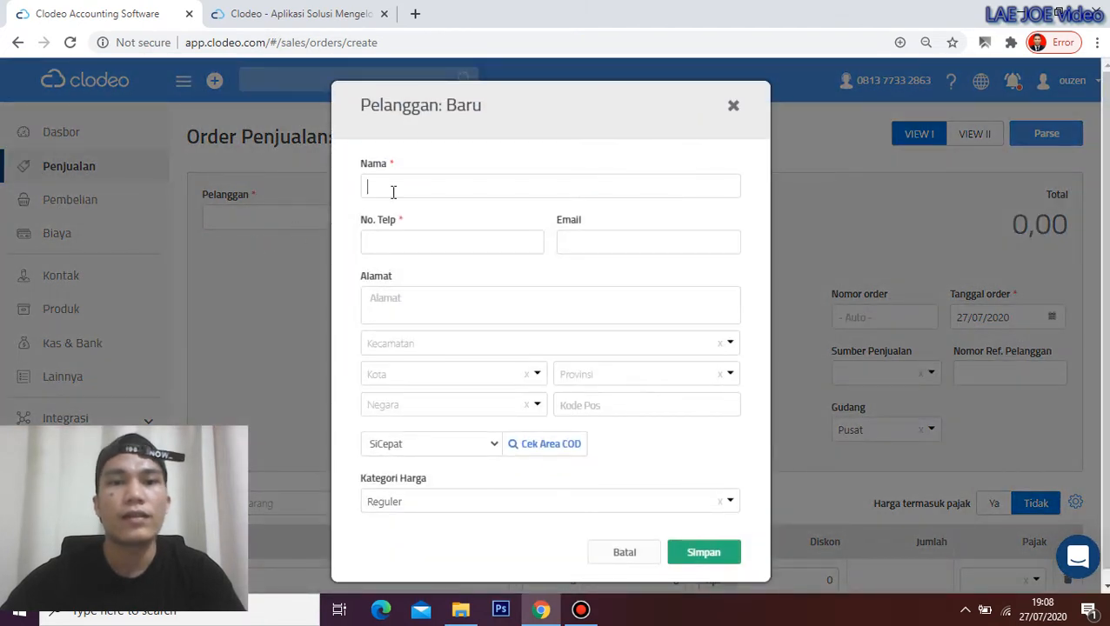
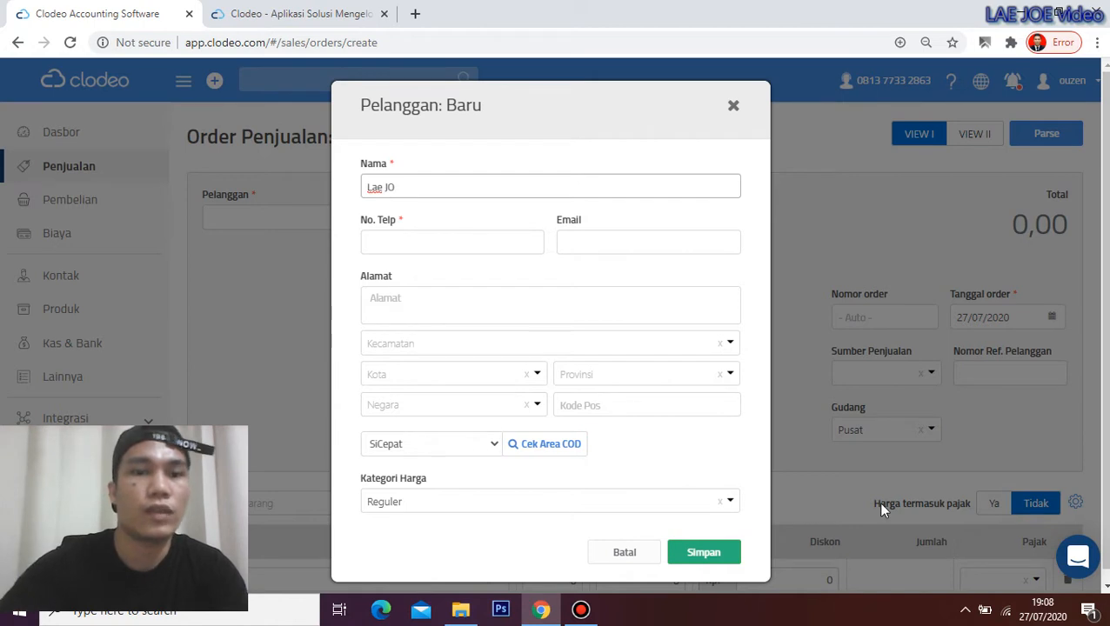
click(456, 241)
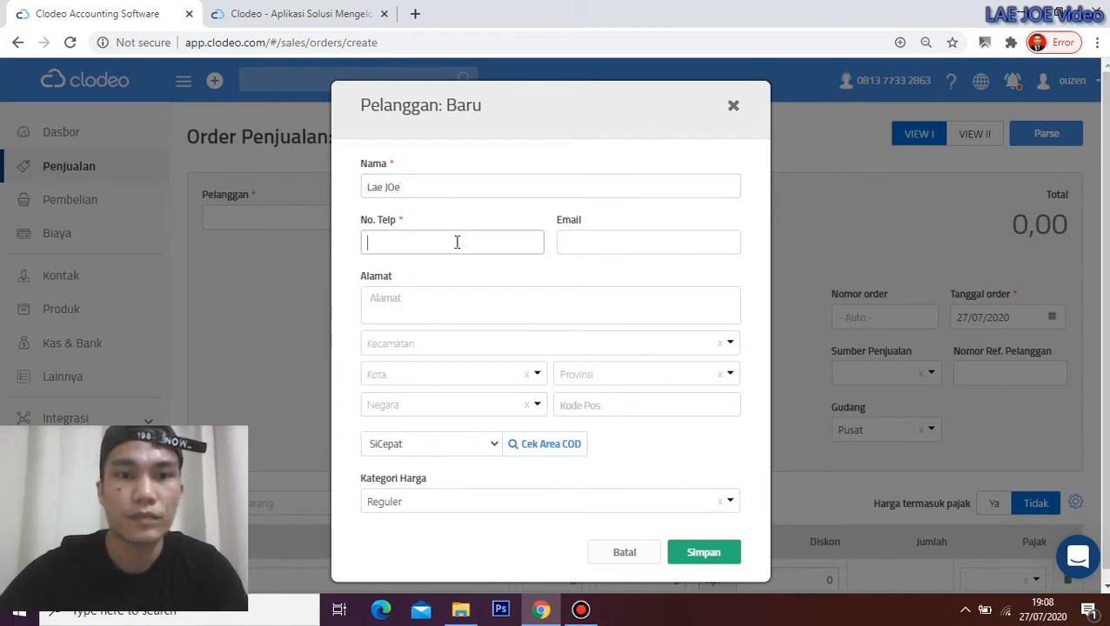
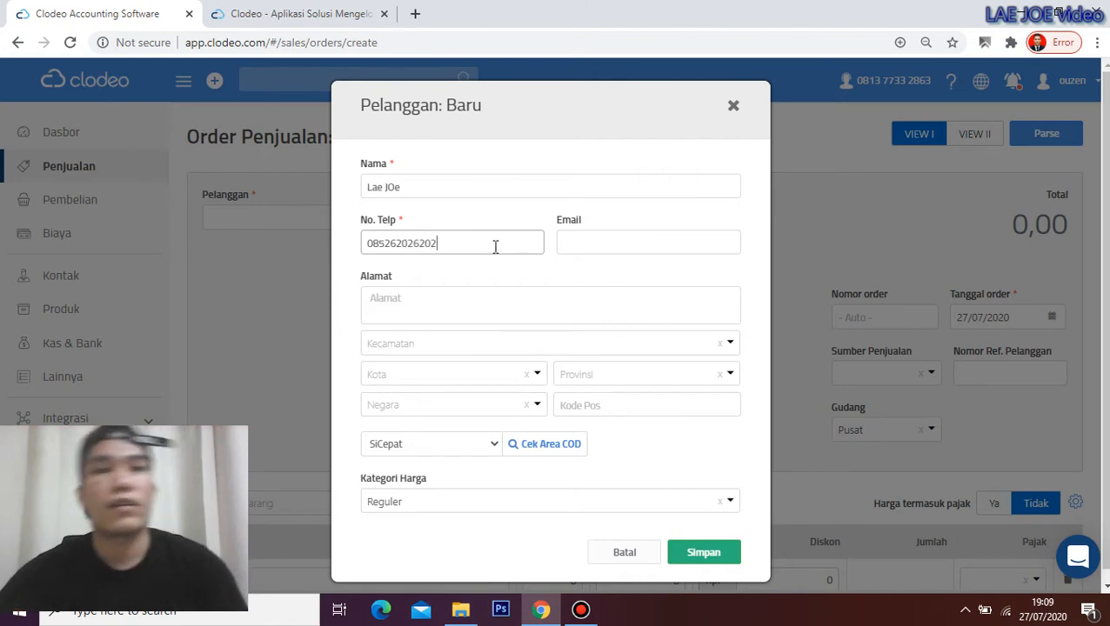
click(585, 246)
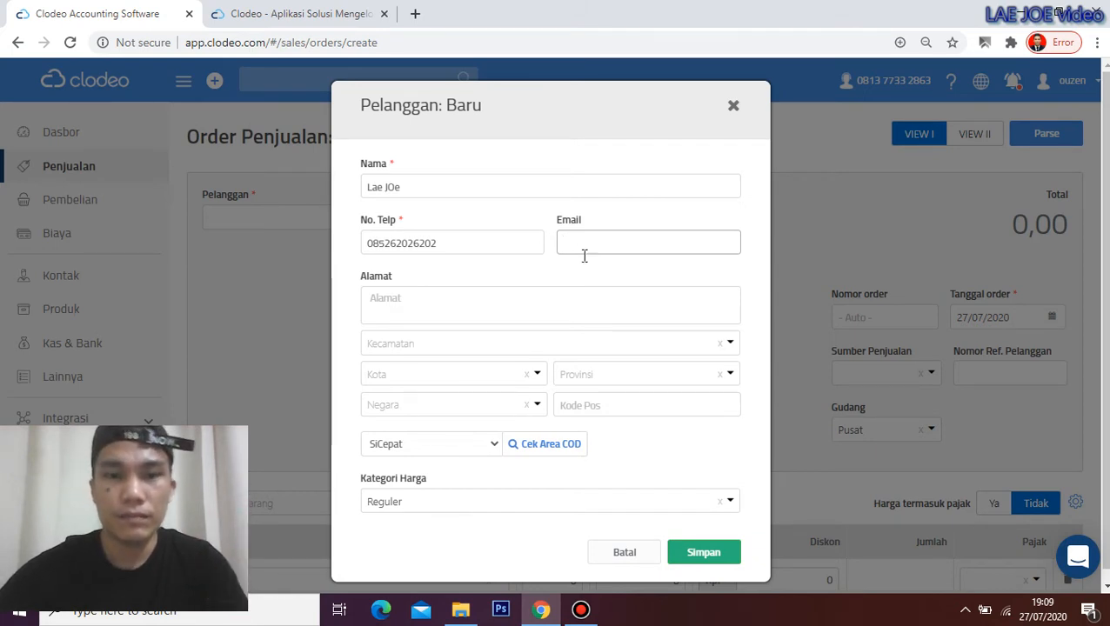
Enter the customer's street address, a landmark note and 'NB; tolong hubungi penerima sebelum antar'
click(487, 315)
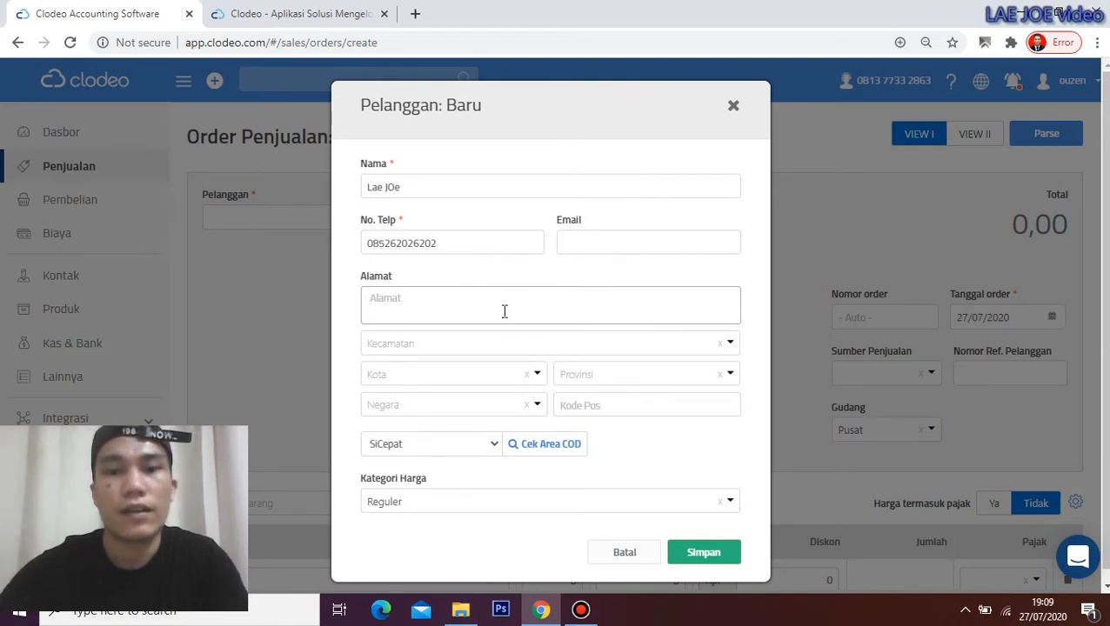
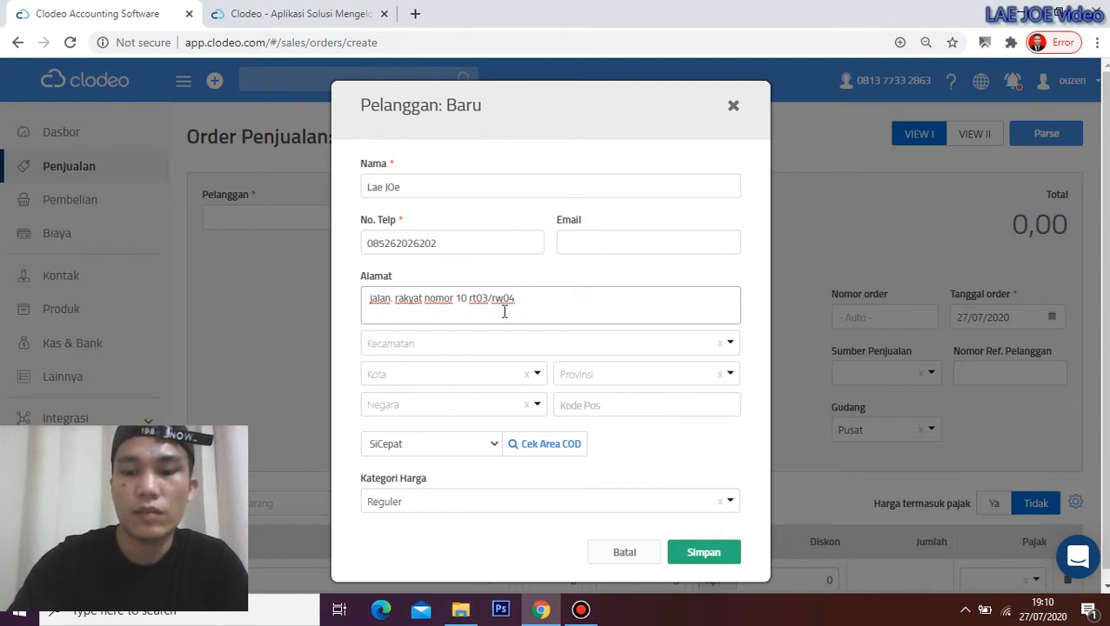
text([)
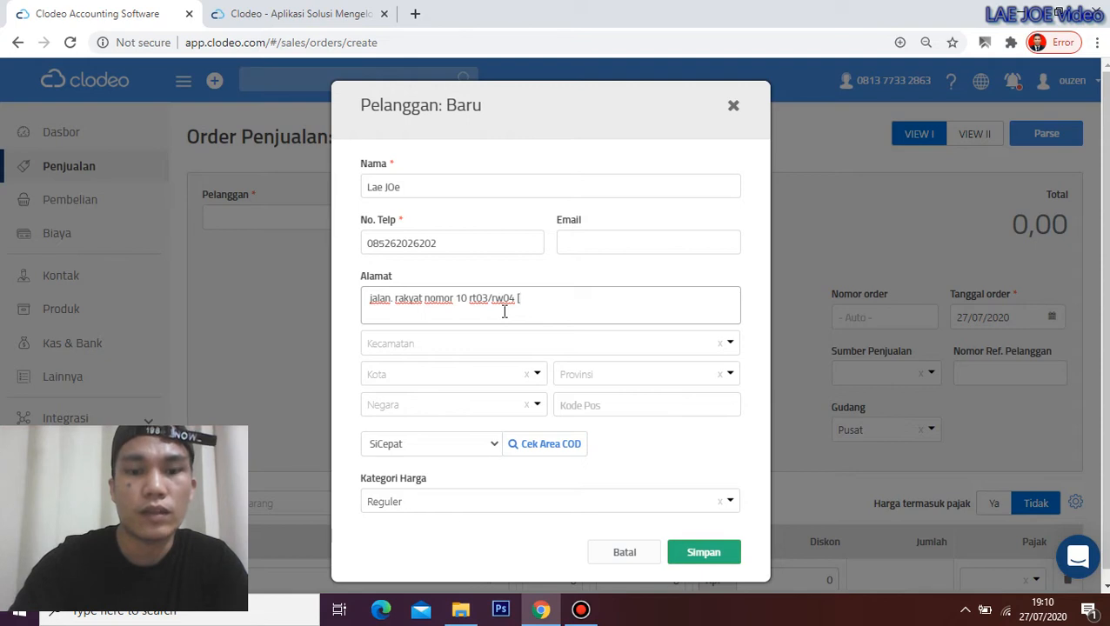
text(rumah)
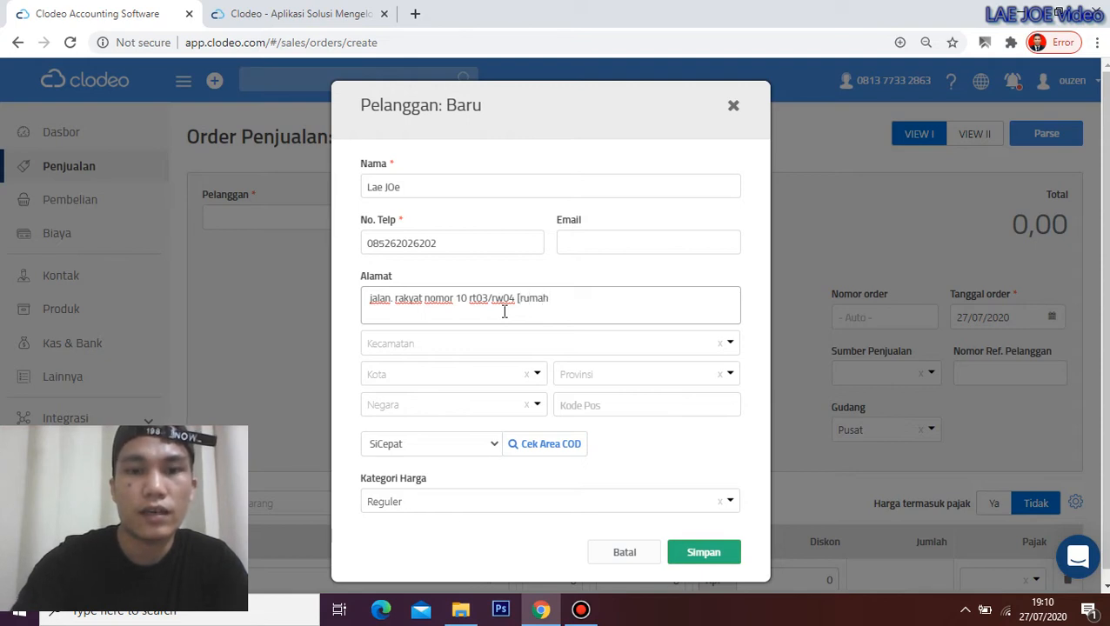
text( dekat)
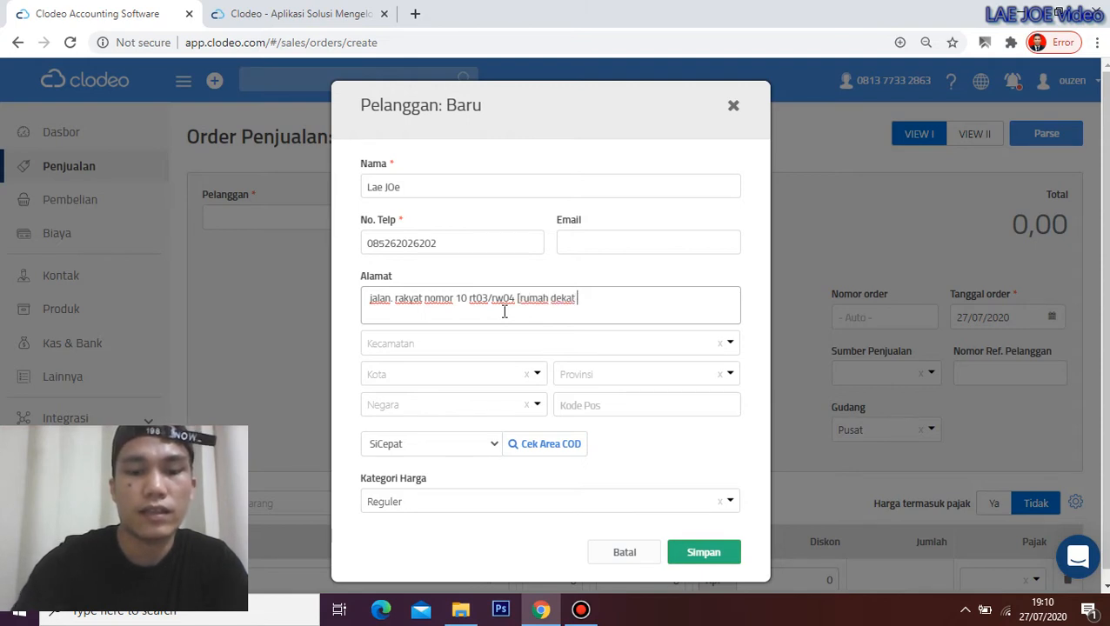
text( i)
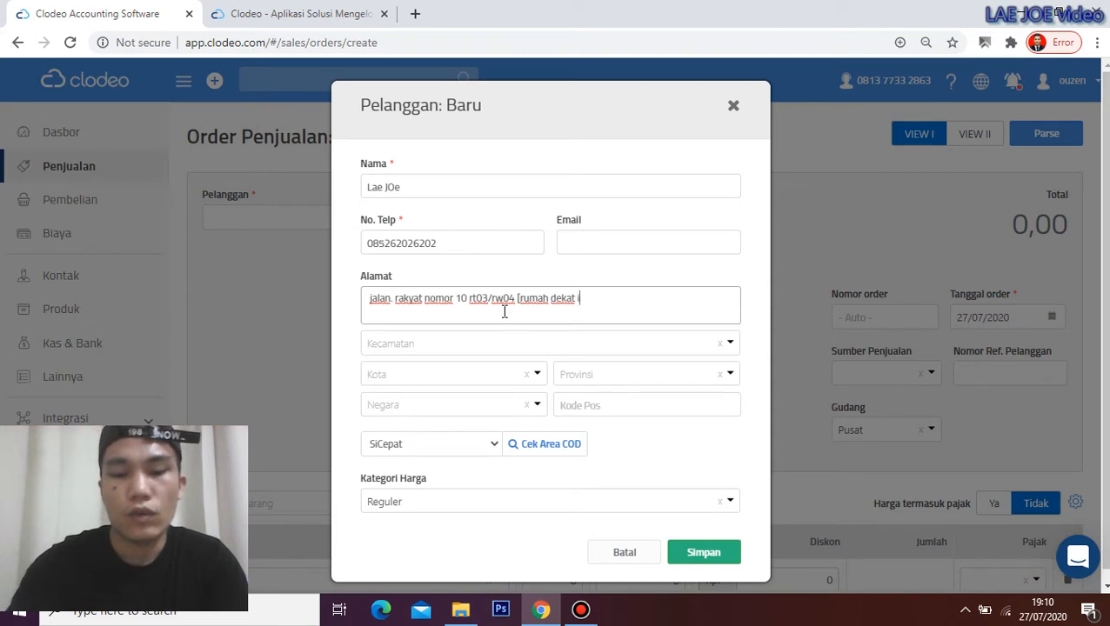
text(ndoa)
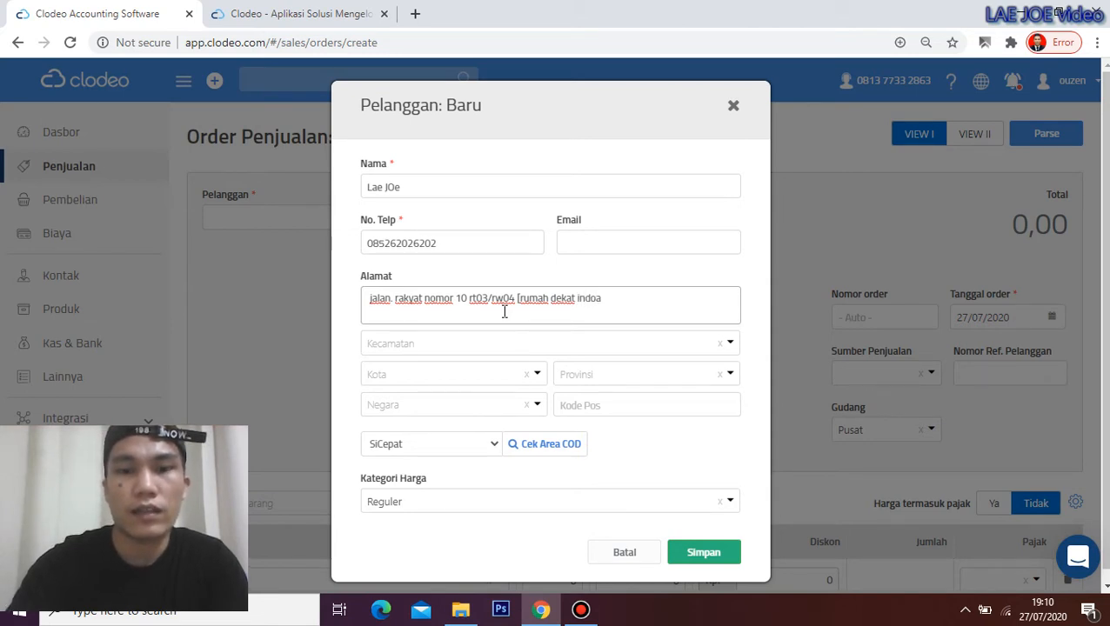
key(BackSpace)
text(maret)
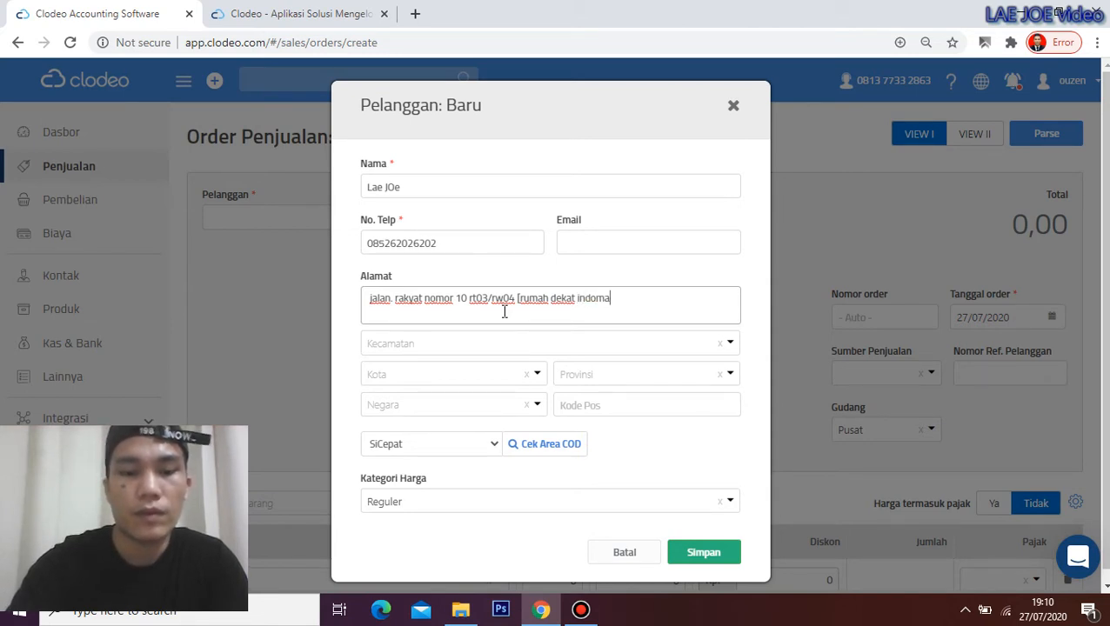
text(])
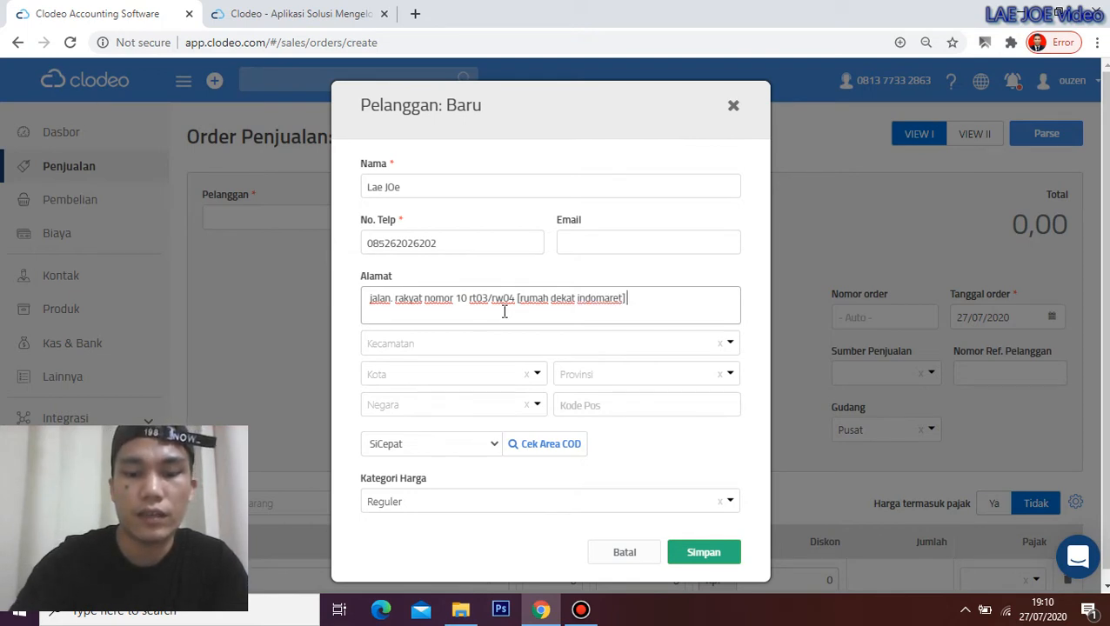
text( nd)
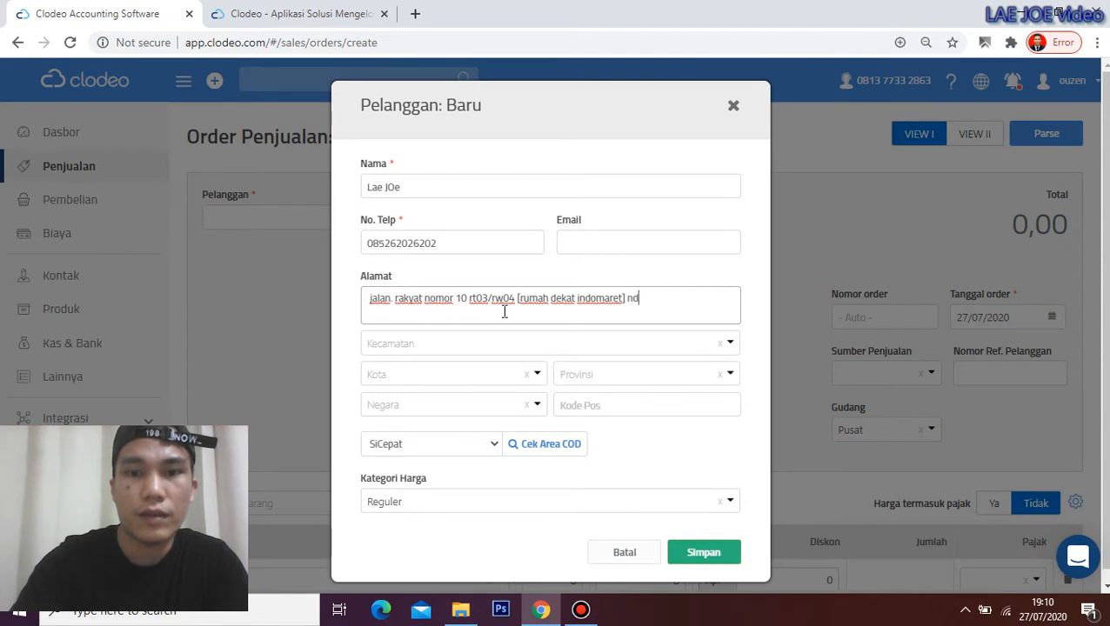
key(BackSpace)
text(N)
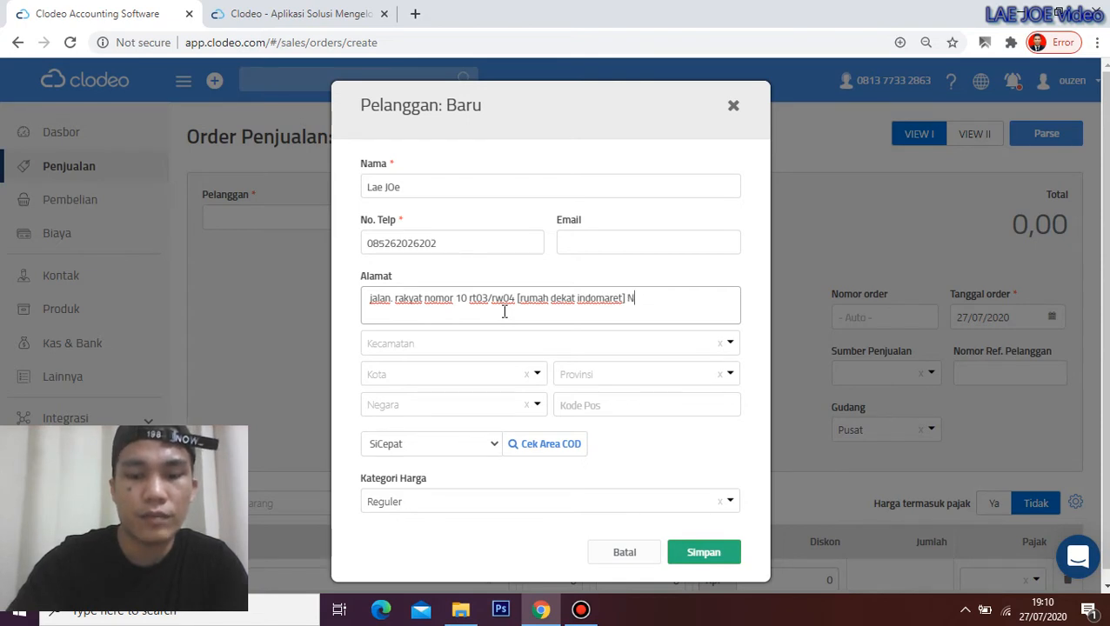
text(B;)
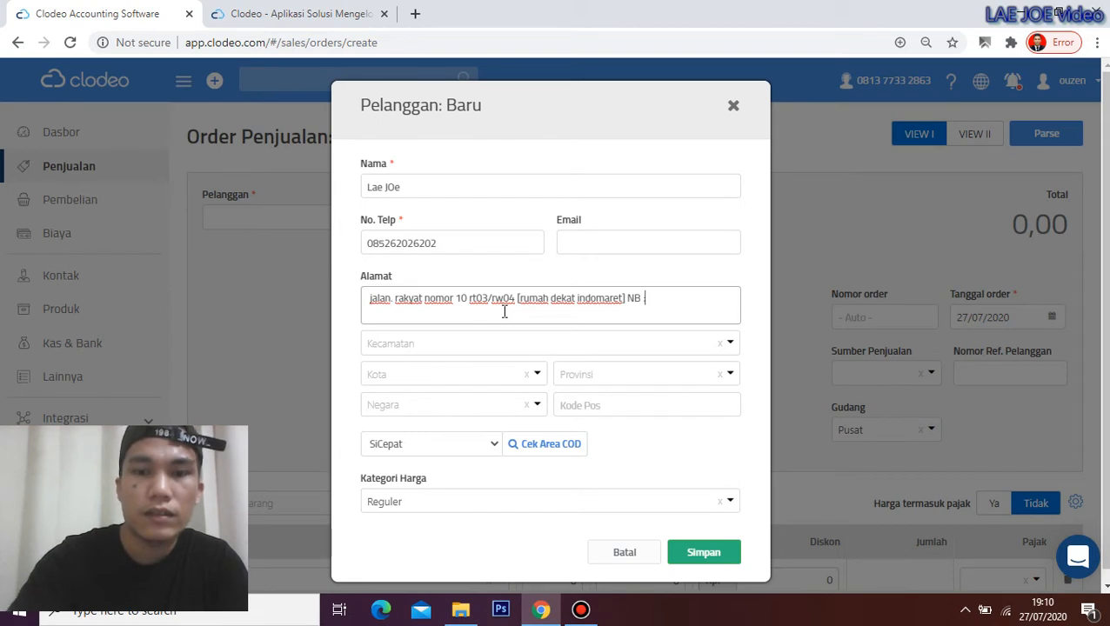
text( tolong)
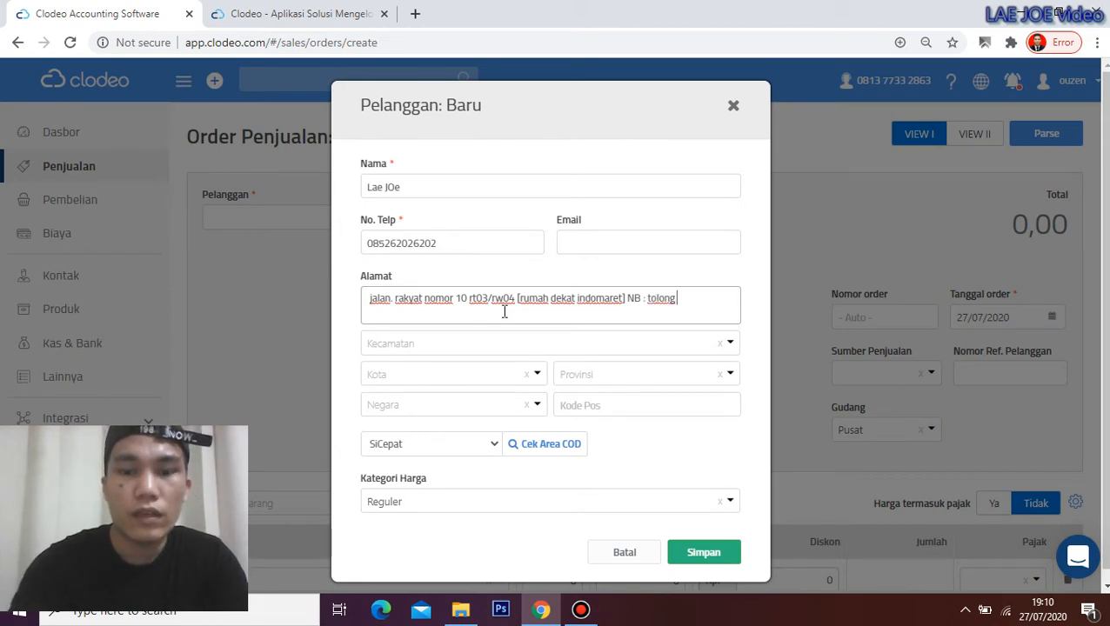
text( hubungi)
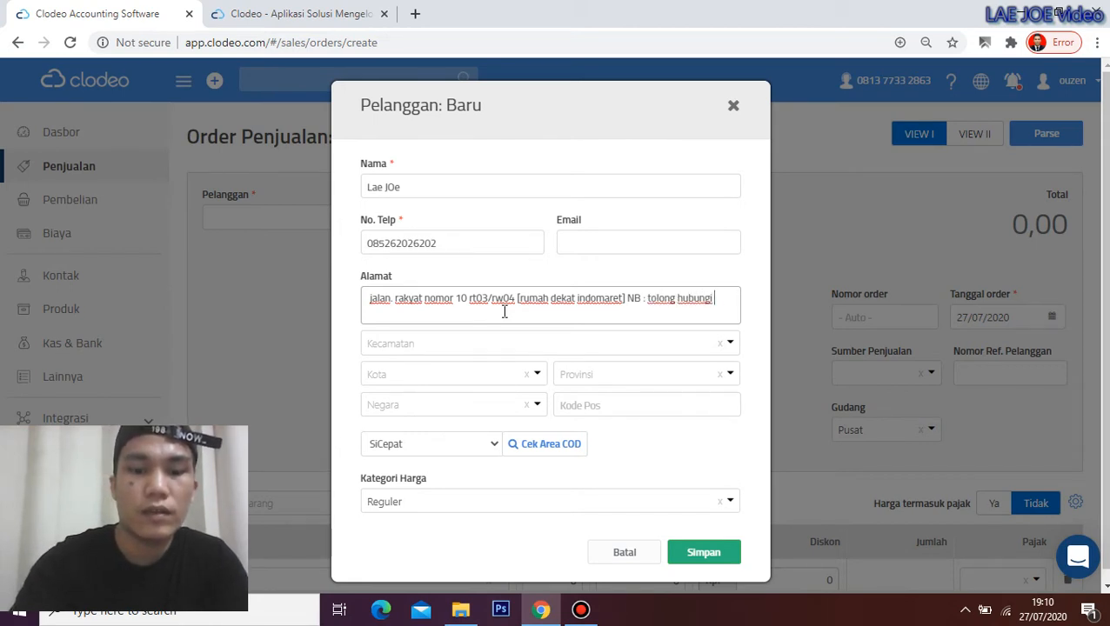
text( penerima sebel)
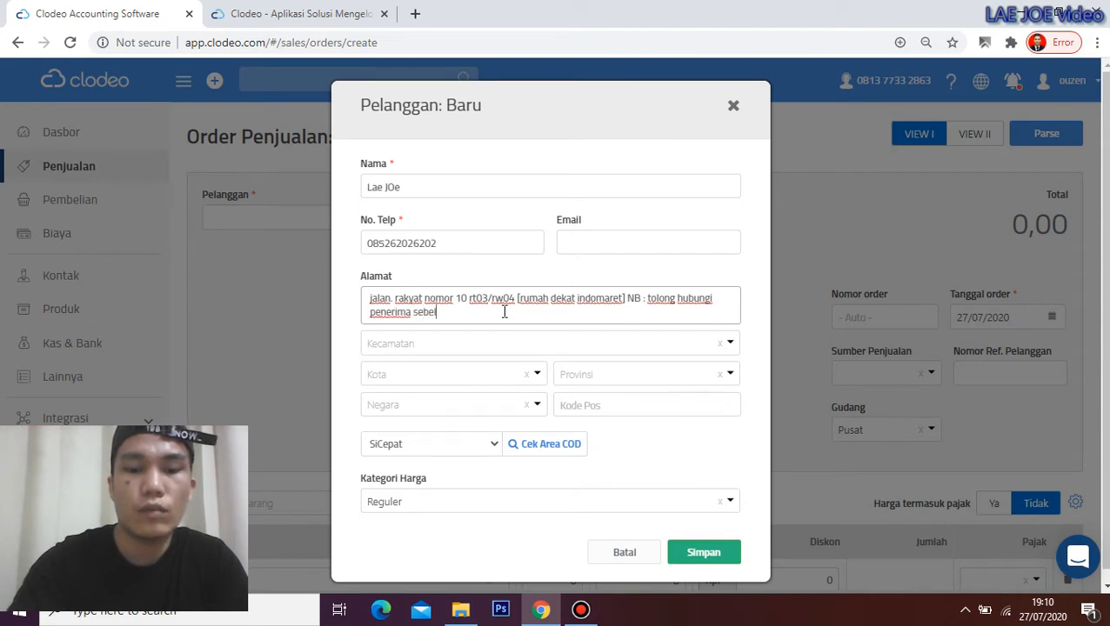
text(um antar.)
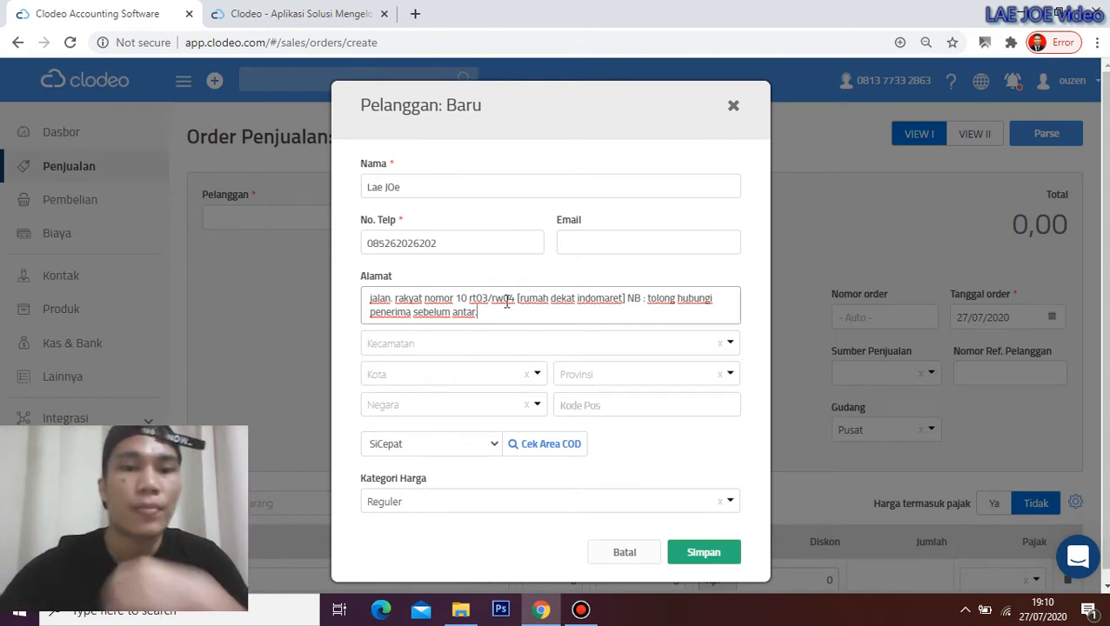
Set the customer's district to Kembangan (Kota Adm. Jakarta Barat) via the 'kem' search
click(731, 344)
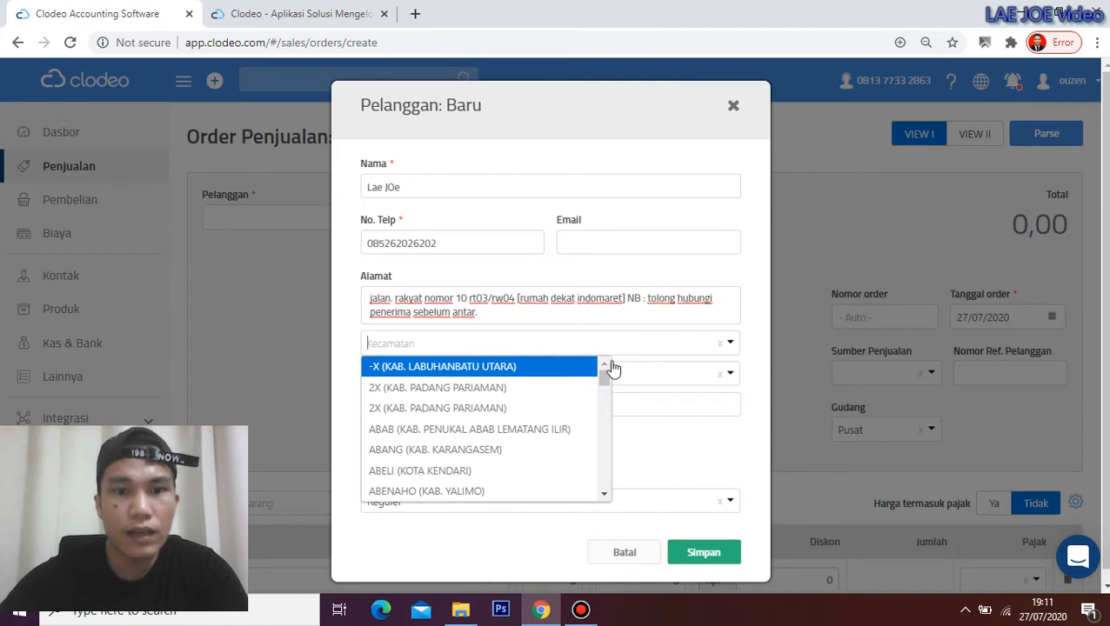
text(kembangan)
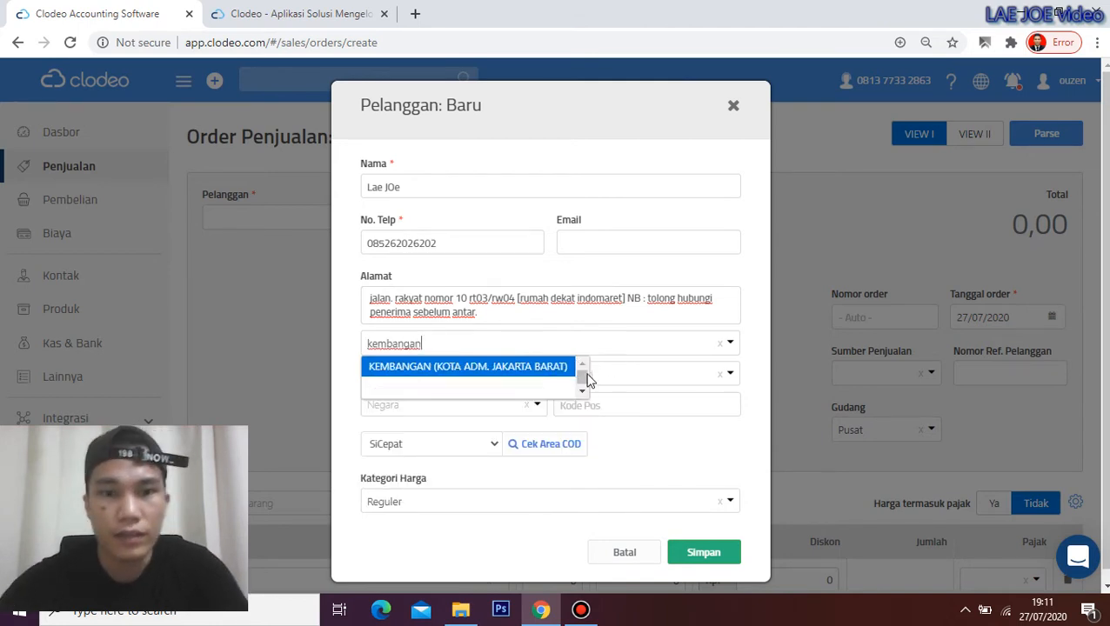
click(496, 369)
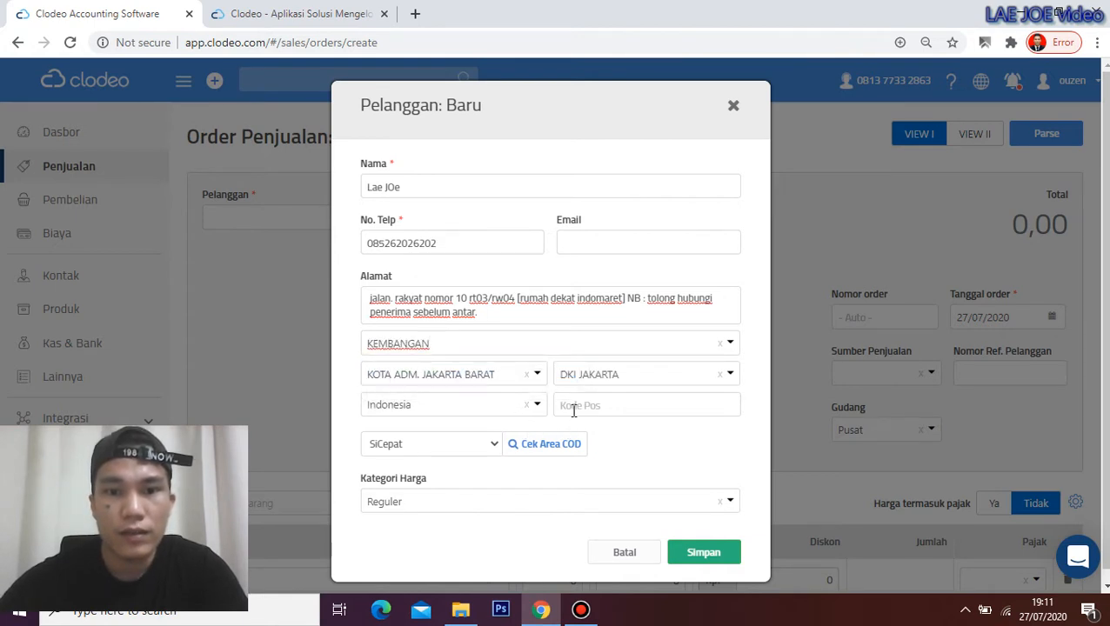
click(573, 411)
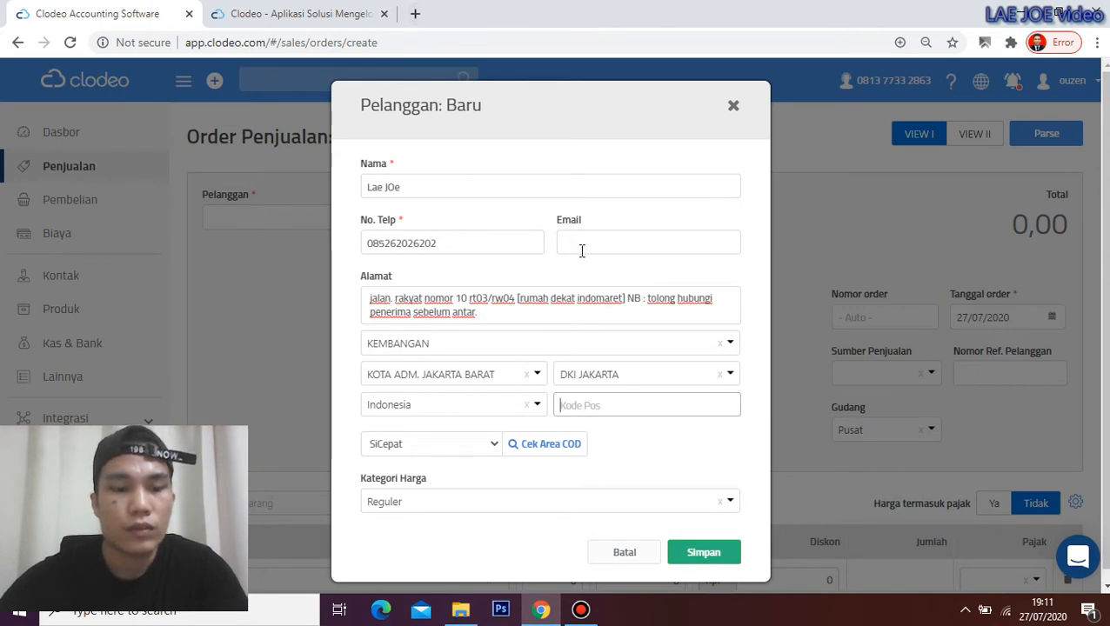
scroll(497, 334, down, 1)
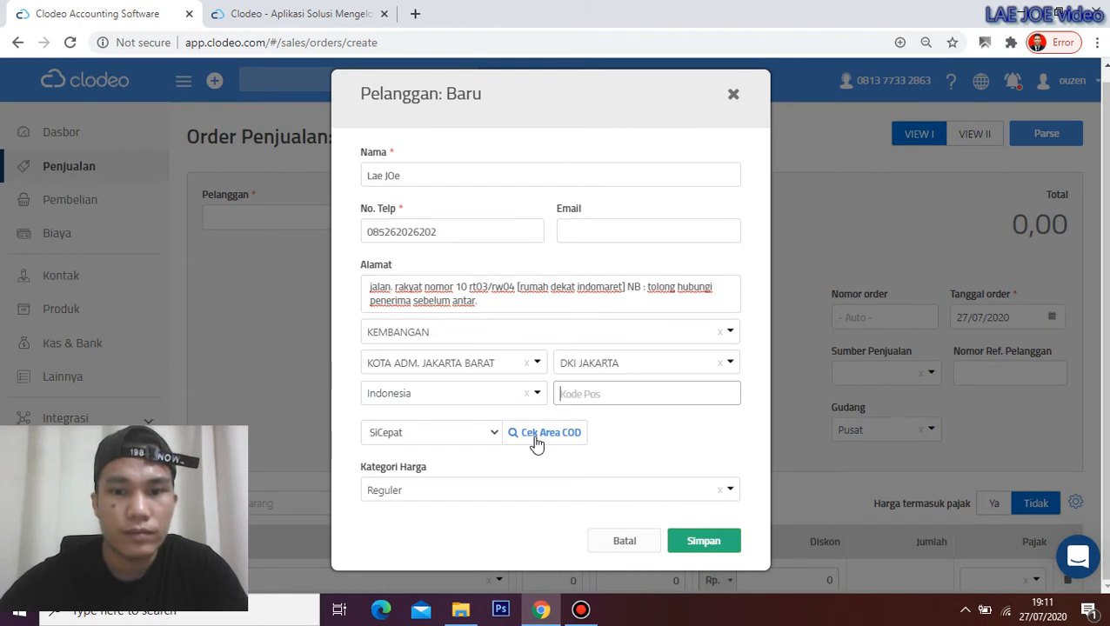
Keep the customer's price category as Reguler and review the courier options
click(532, 490)
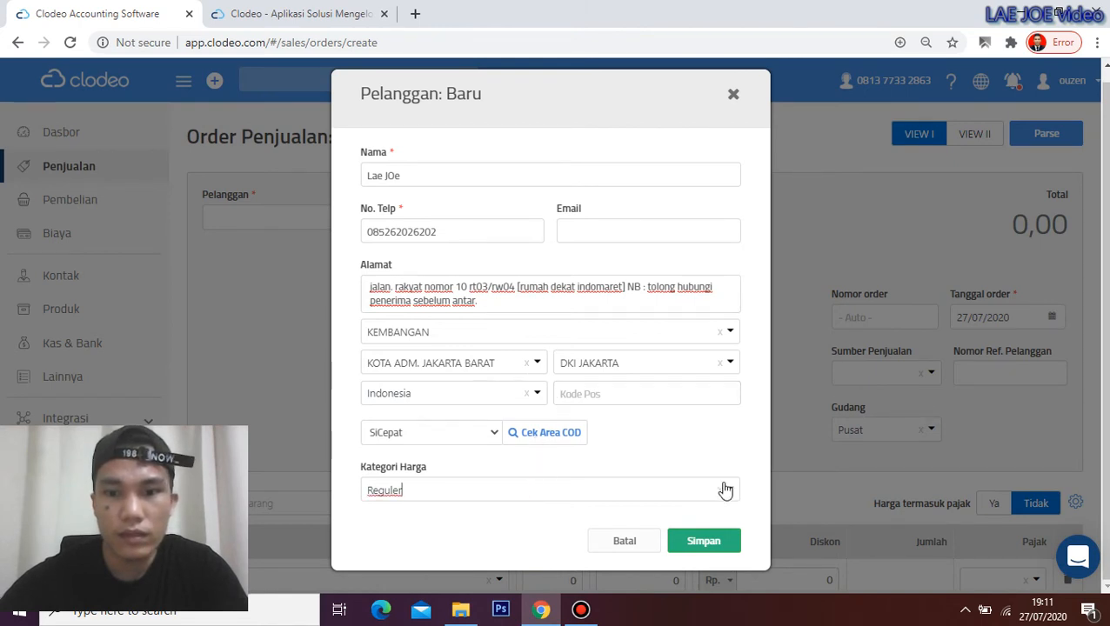
click(726, 490)
click(470, 512)
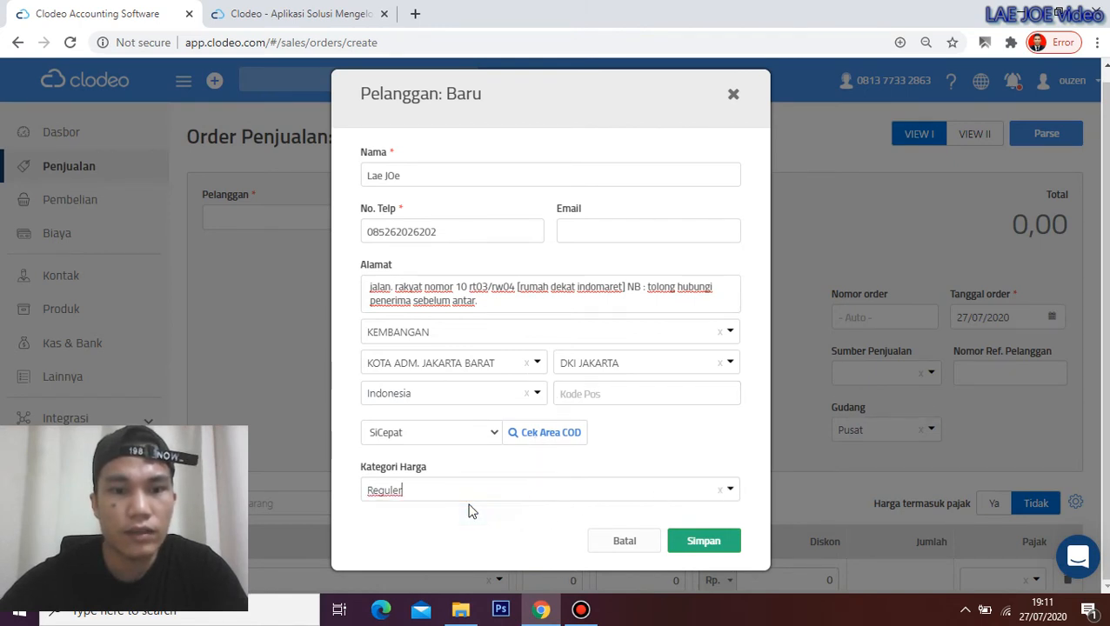
click(498, 429)
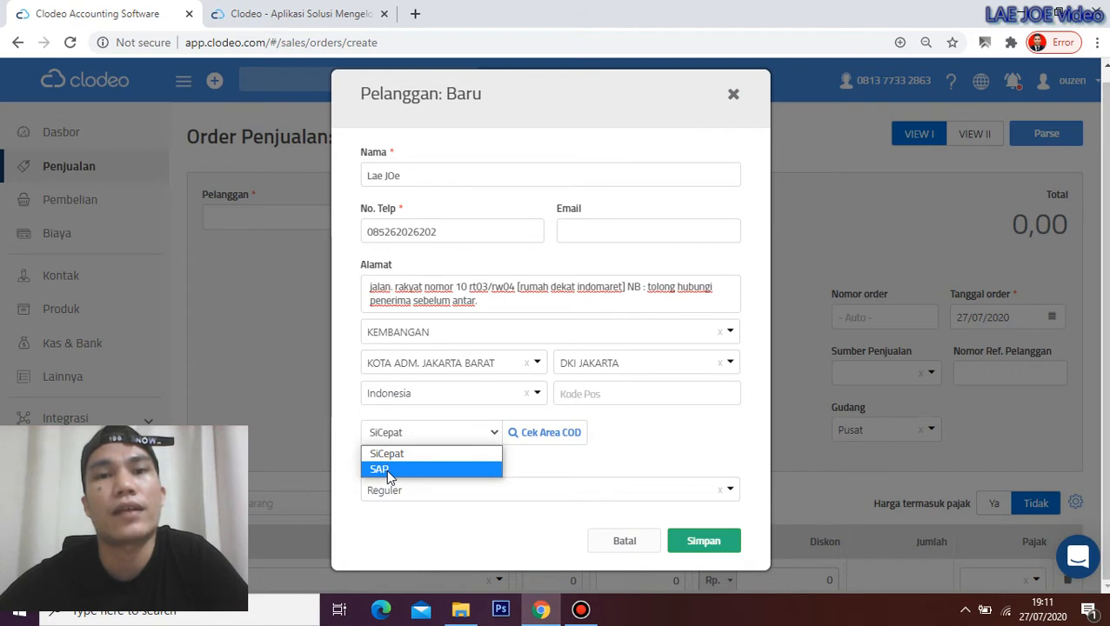
Keep SiCepat, confirm the area is covered by COD, and save the new customer
click(633, 421)
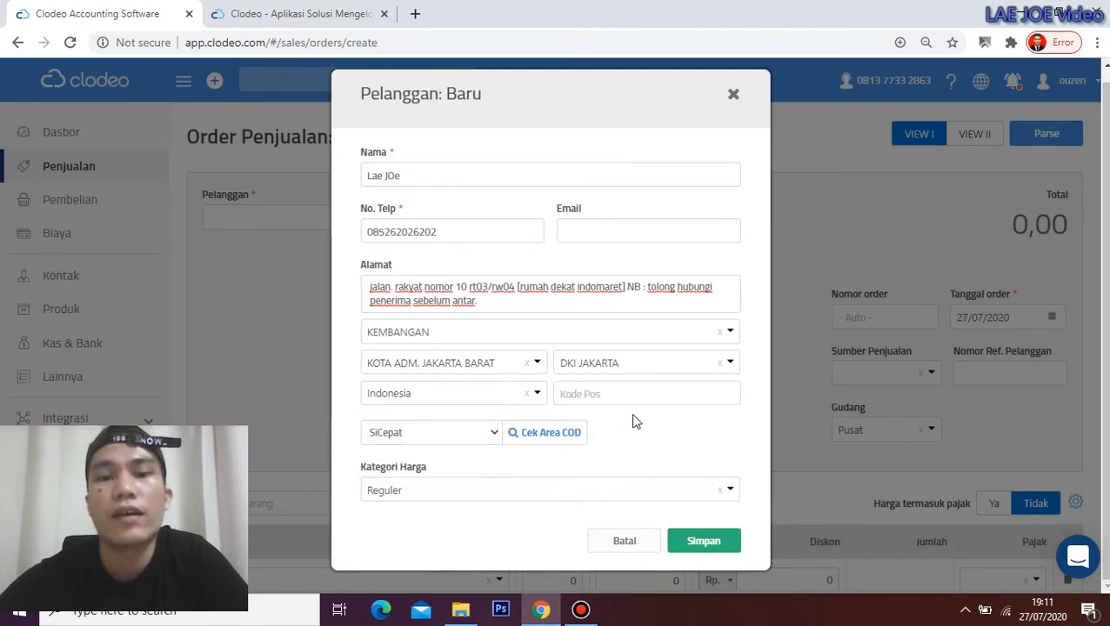
click(545, 438)
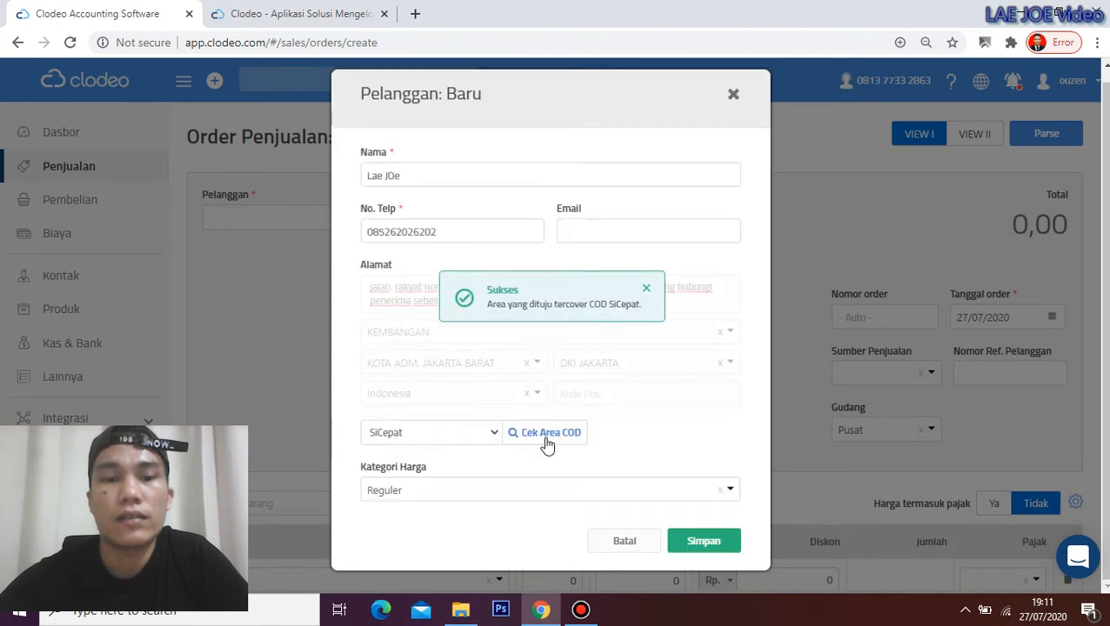
click(646, 288)
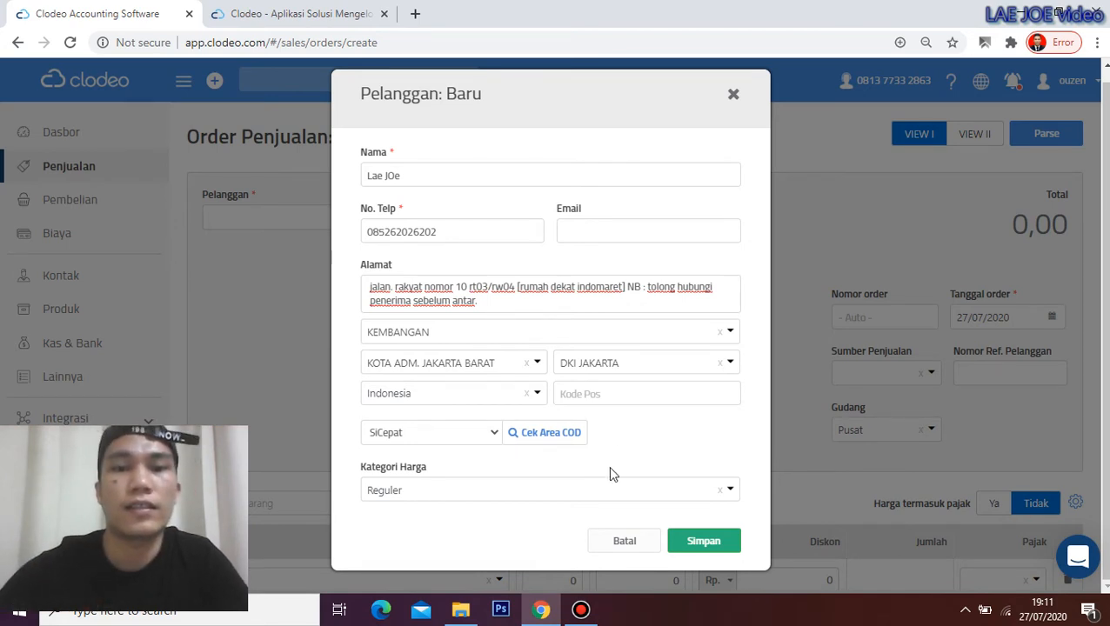
click(715, 543)
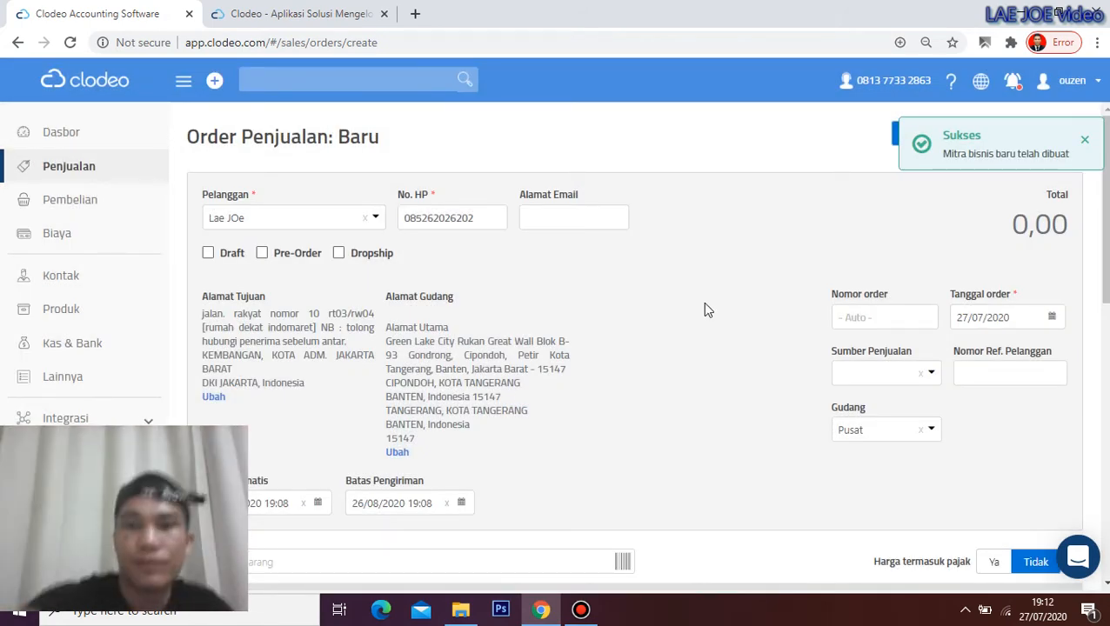
Add one Colis Cake Soap at 50 000 to the order's first product row
scroll(711, 306, down, 3)
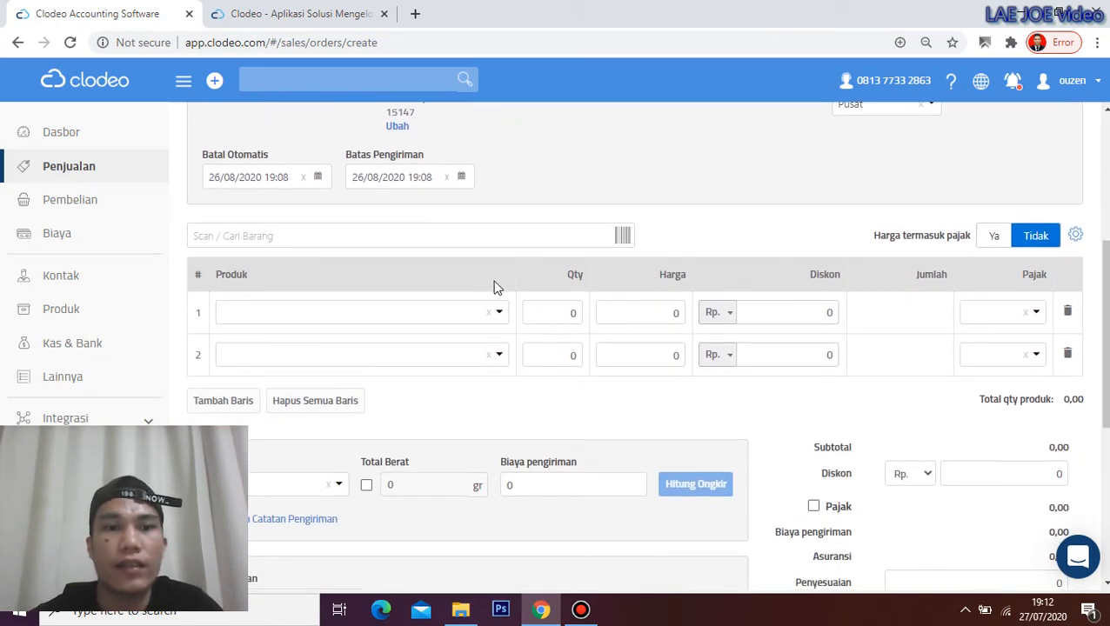
scroll(497, 288, up, 1)
scroll(497, 288, up, 3)
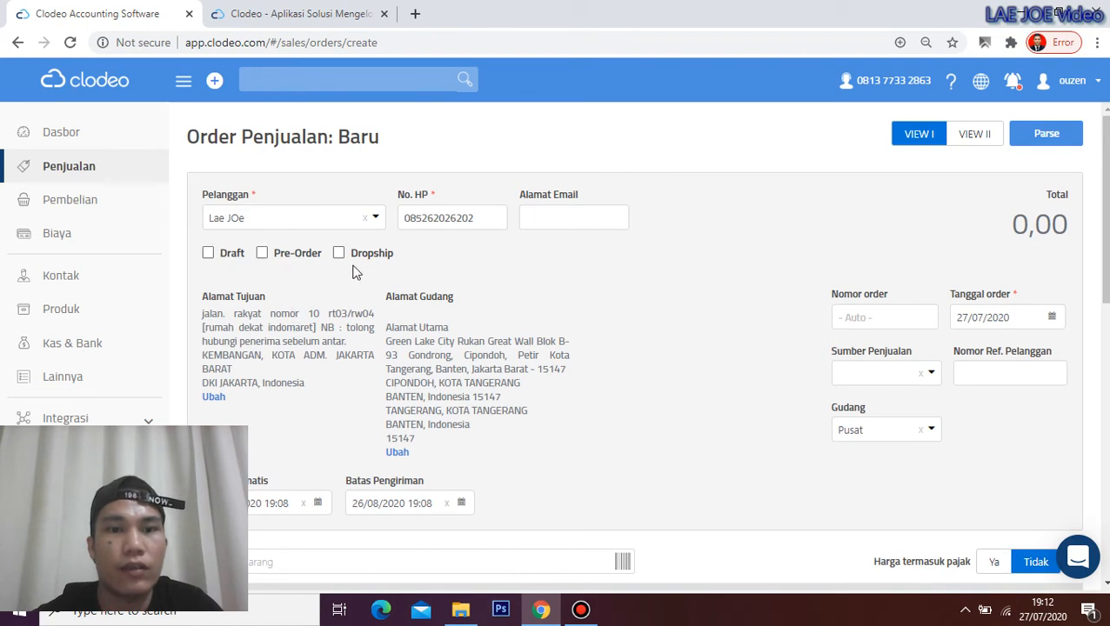
scroll(463, 268, down, 4)
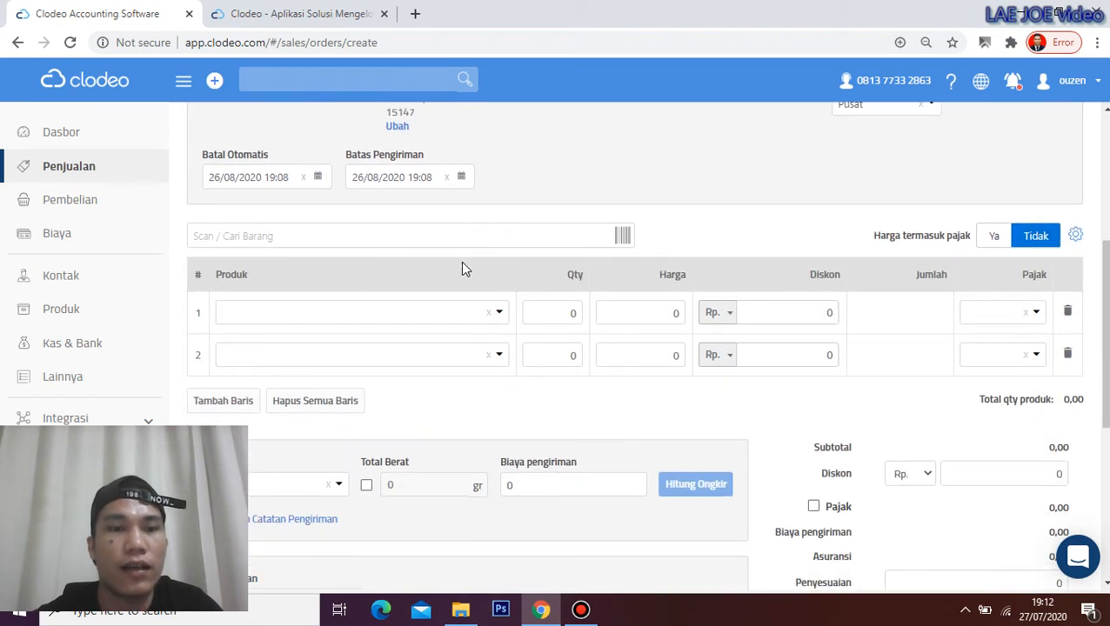
click(495, 315)
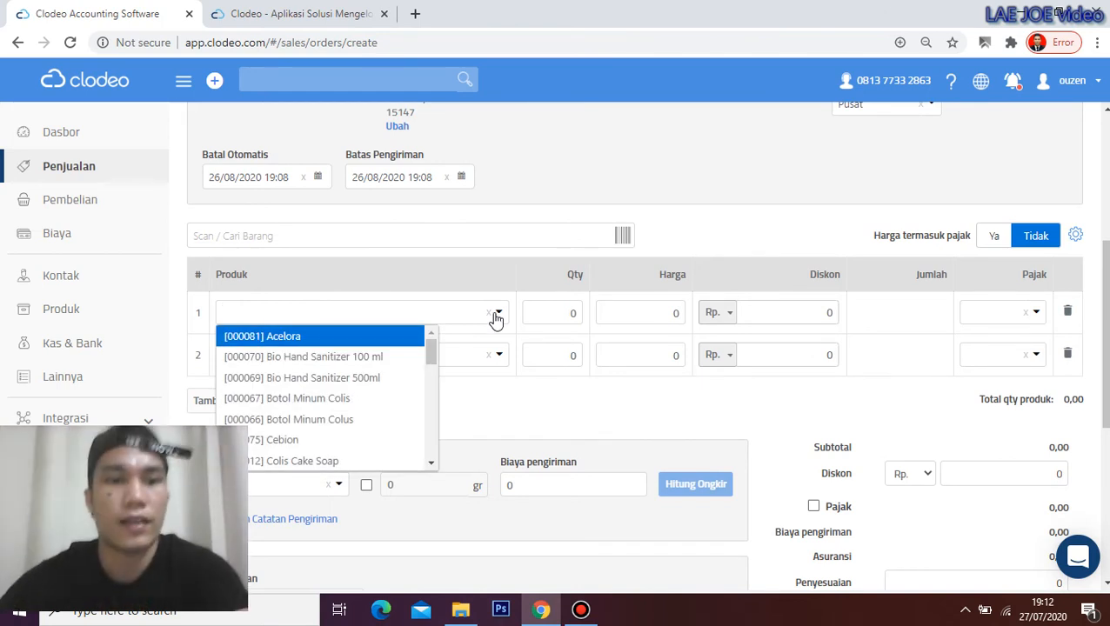
click(315, 461)
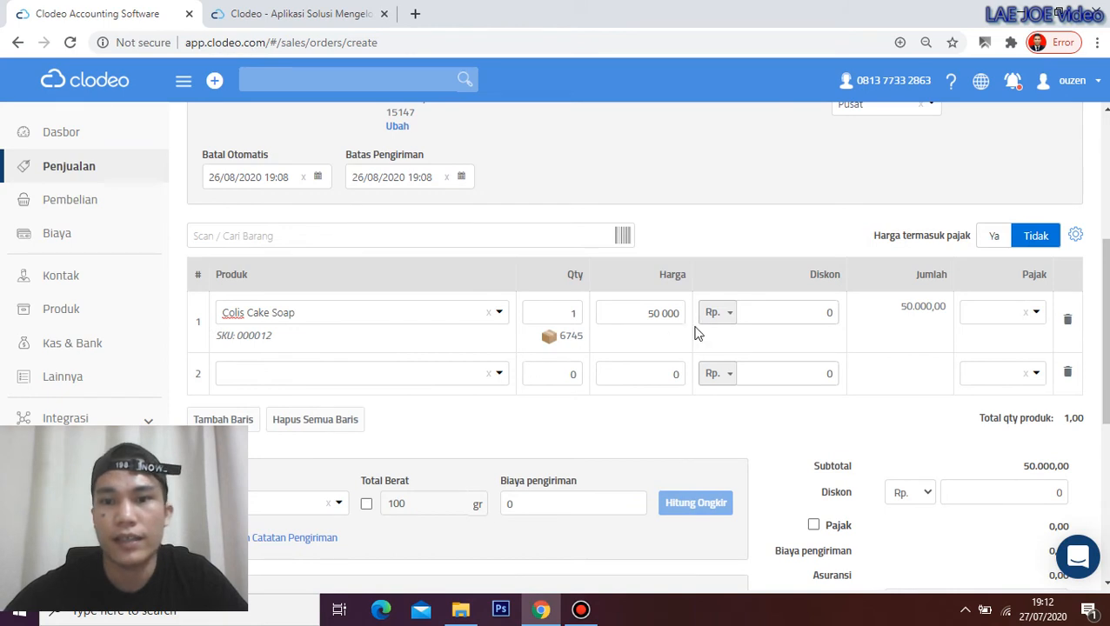
scroll(707, 327, down, 2)
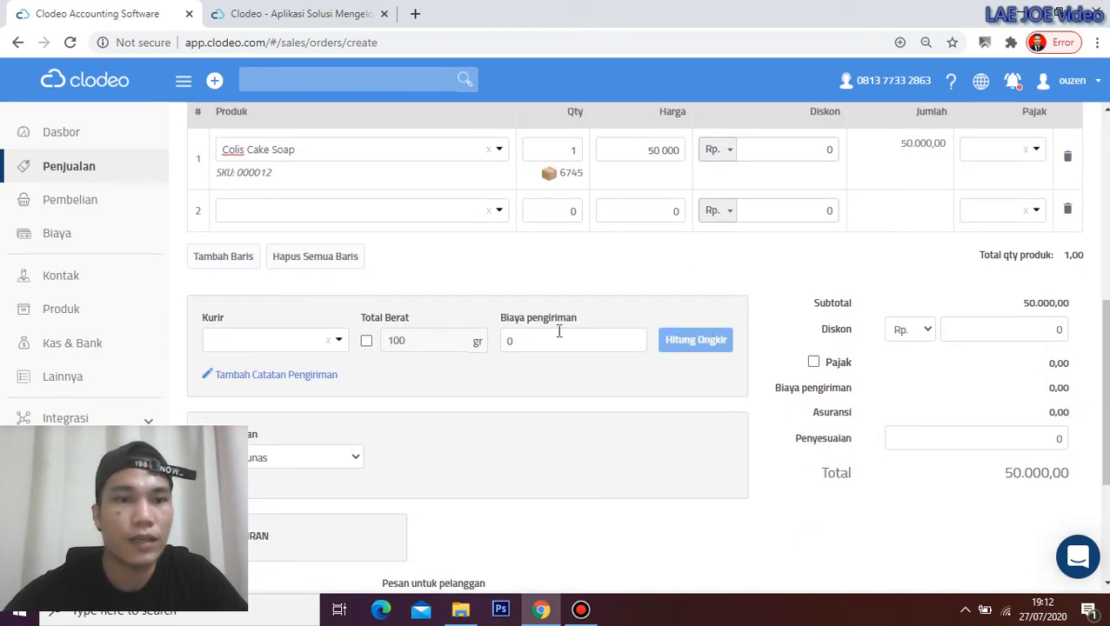
Ship by SiCepat service SIUNT with COD set to Yes, and calculate the shipping cost
click(339, 345)
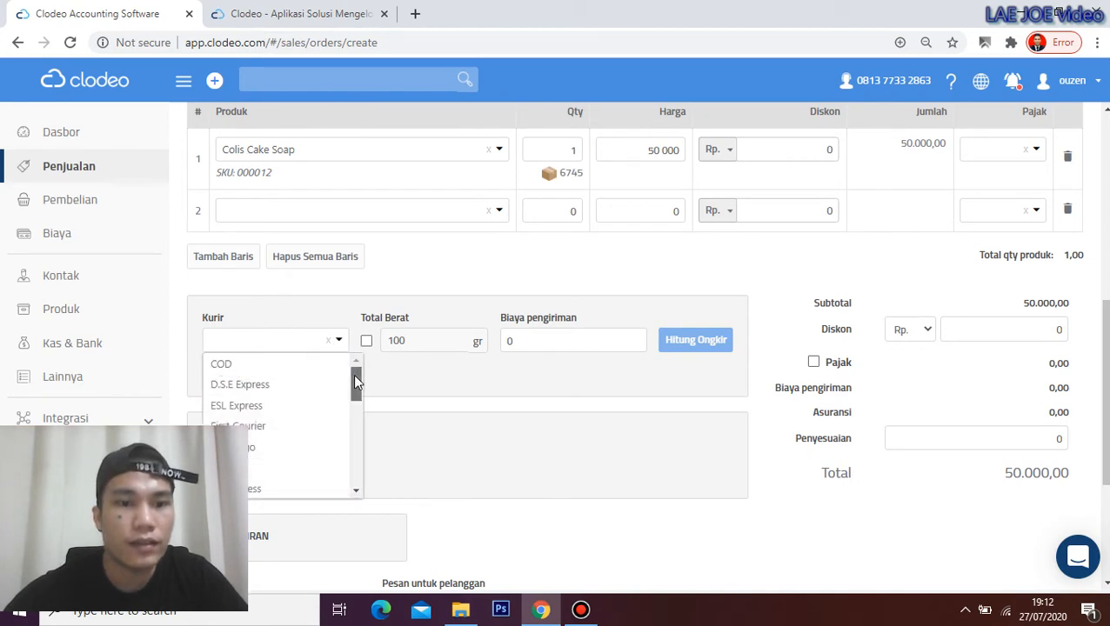
drag(353, 374, 360, 461)
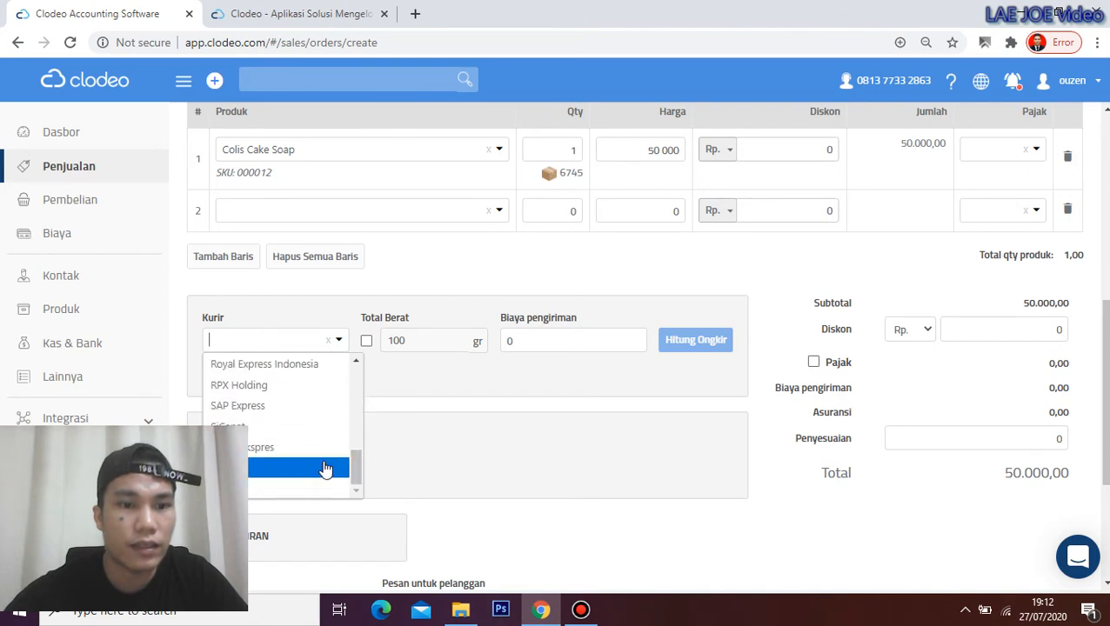
click(250, 435)
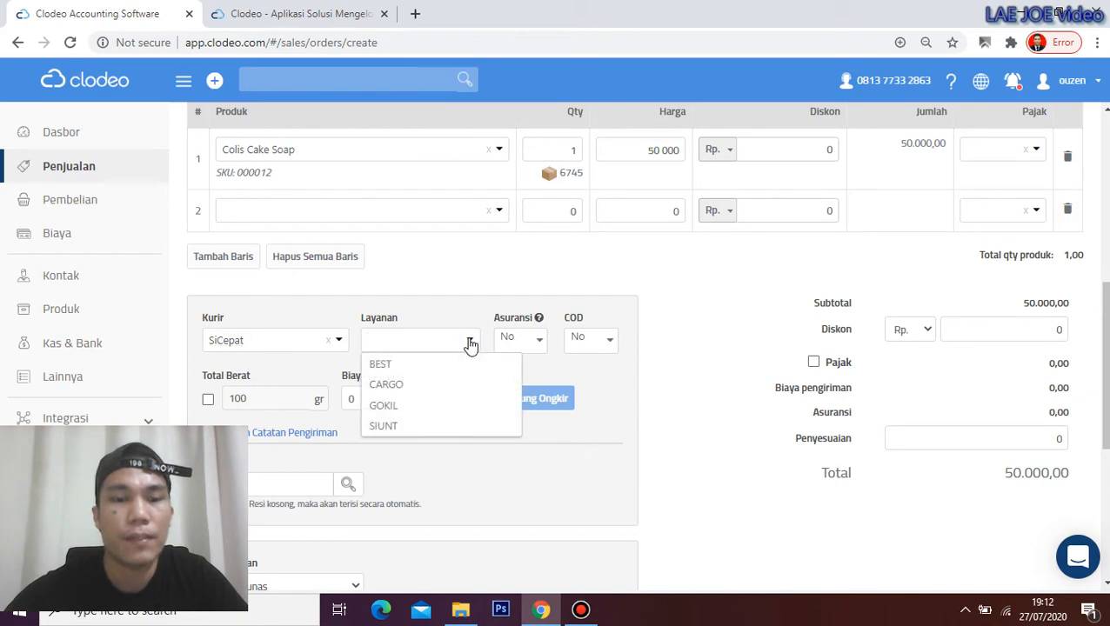
click(417, 427)
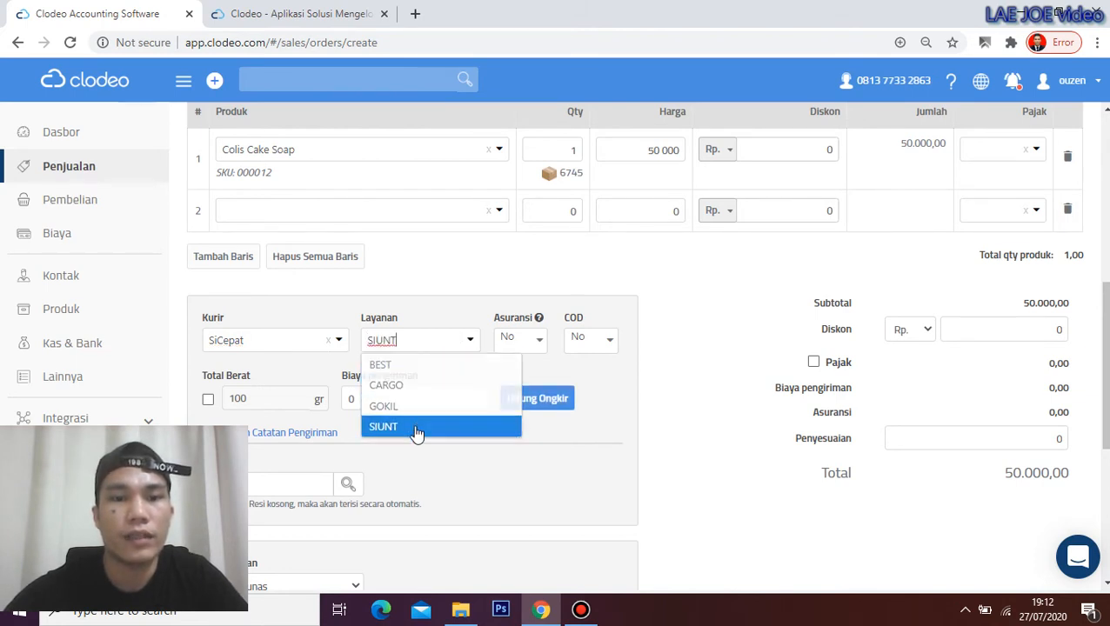
click(595, 348)
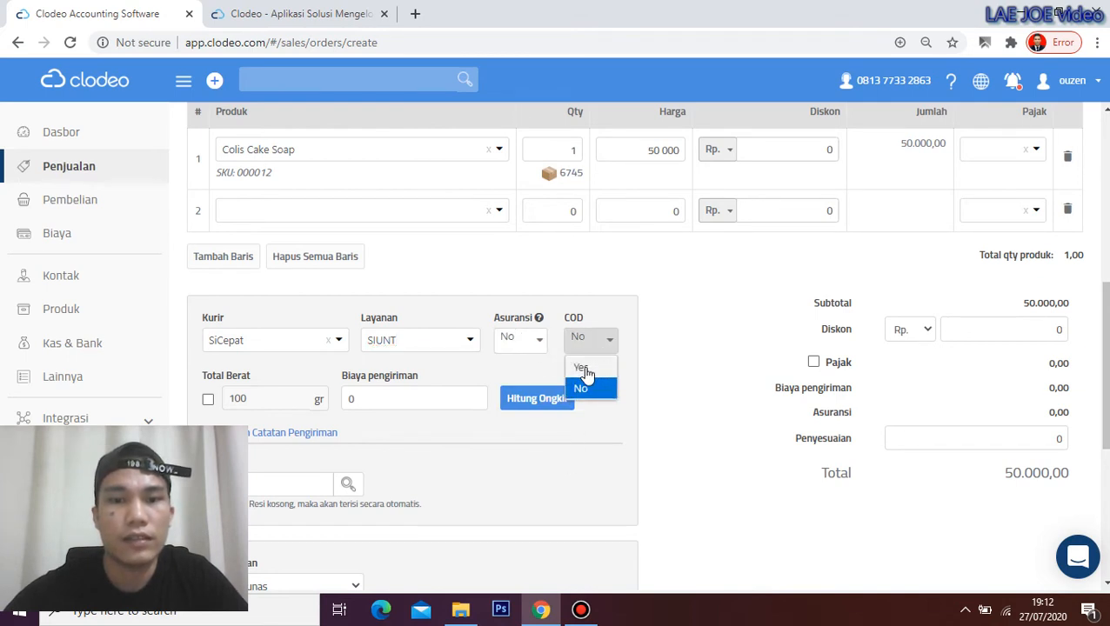
click(592, 370)
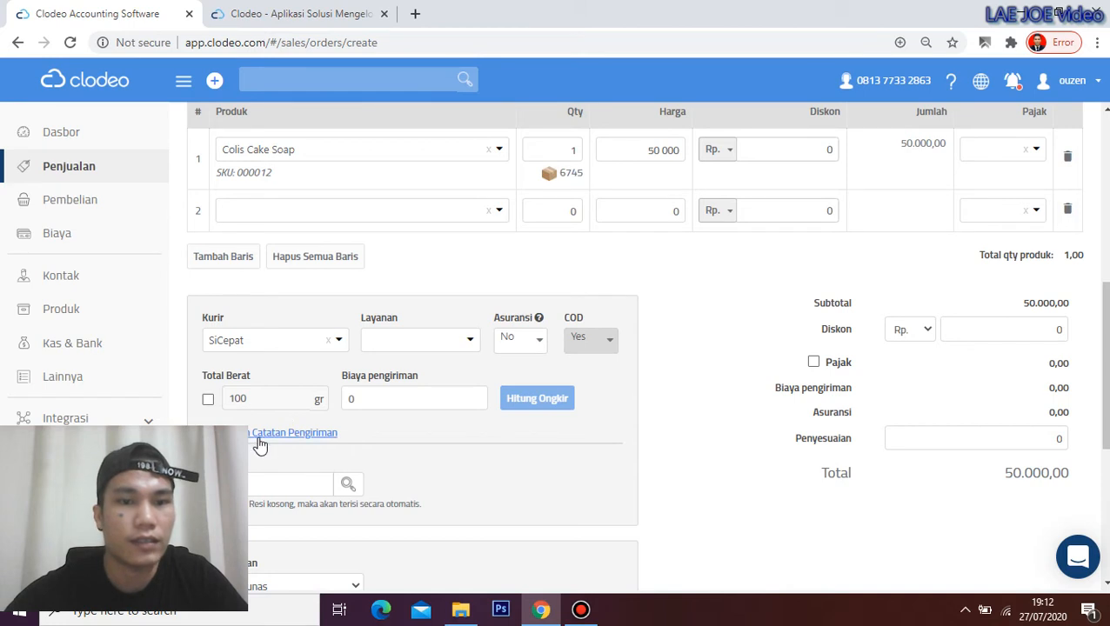
click(409, 341)
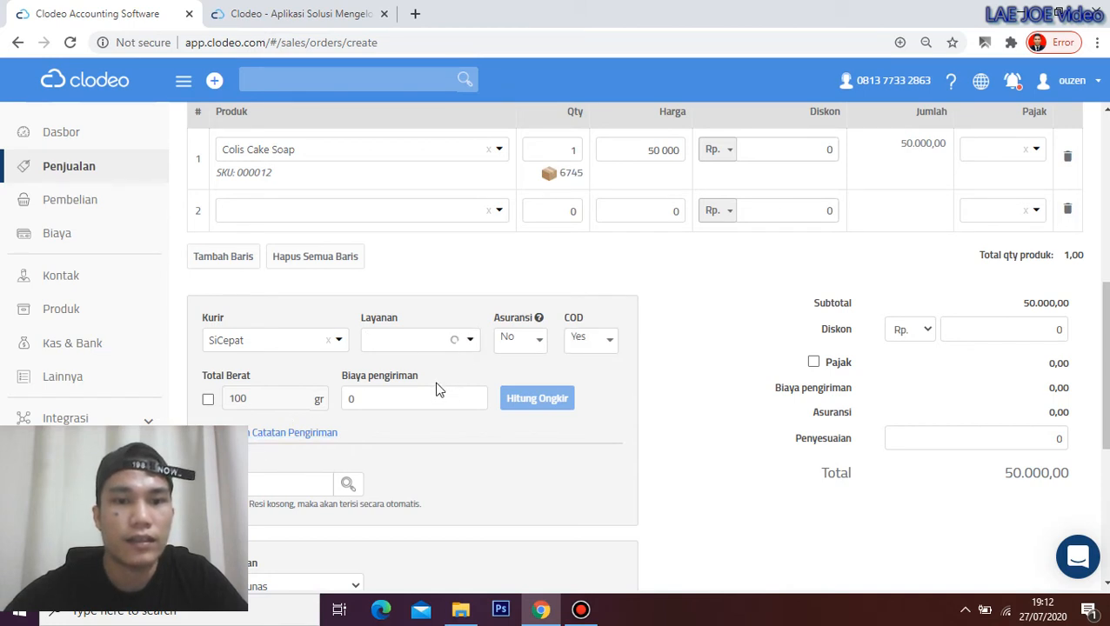
click(411, 404)
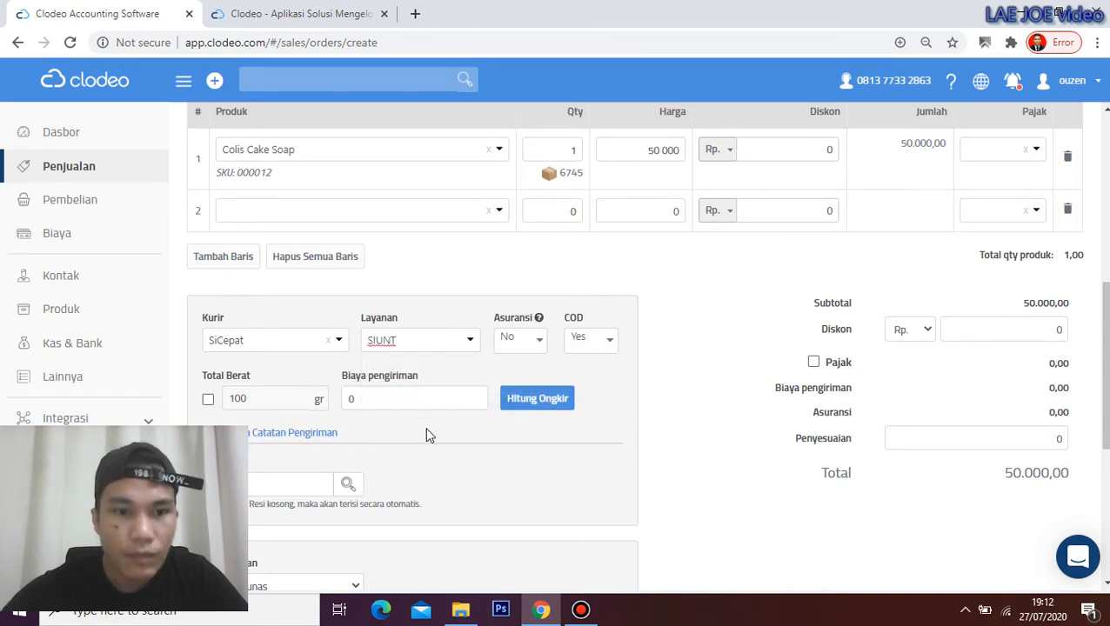
click(522, 398)
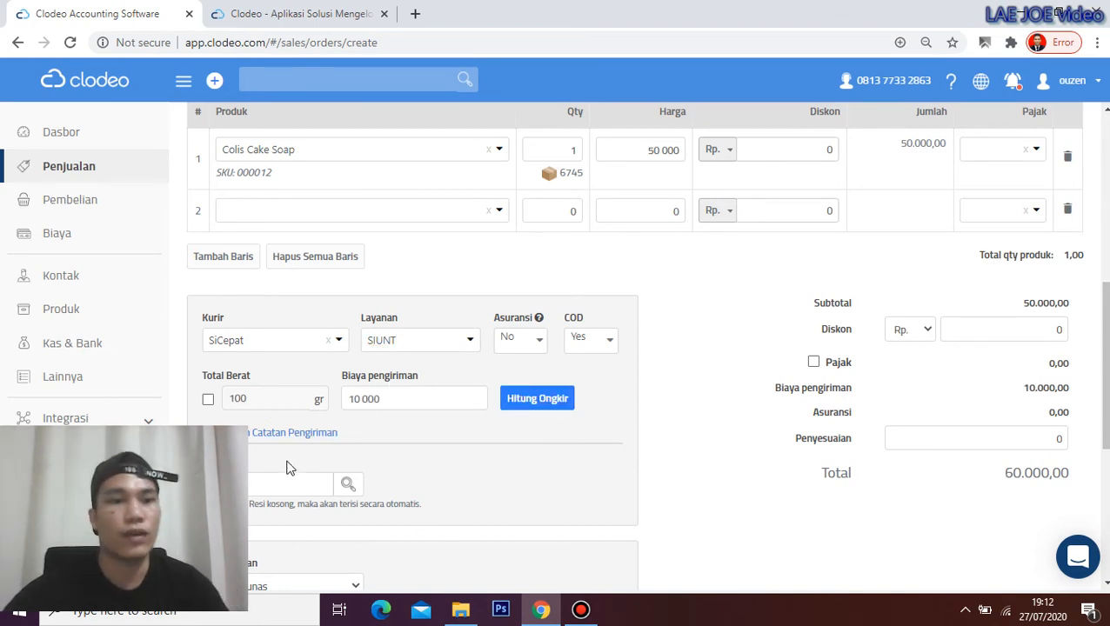
Apply a 5% order discount, bringing the total to 57.500,00, and begin editing the adjustment
scroll(830, 423, up, 1)
scroll(830, 423, down, 1)
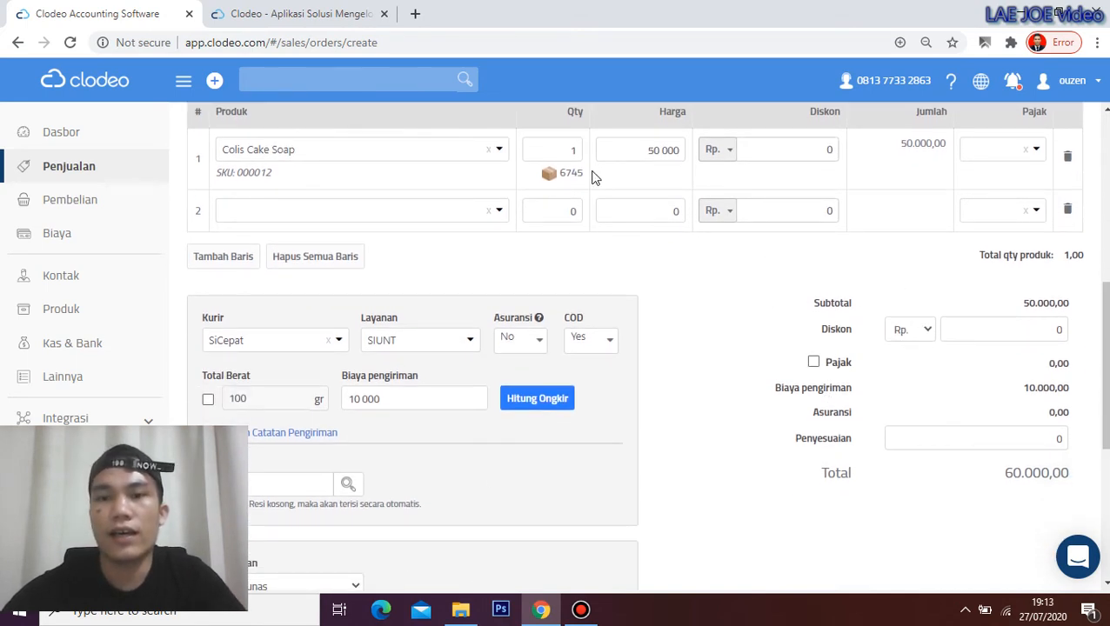
click(923, 330)
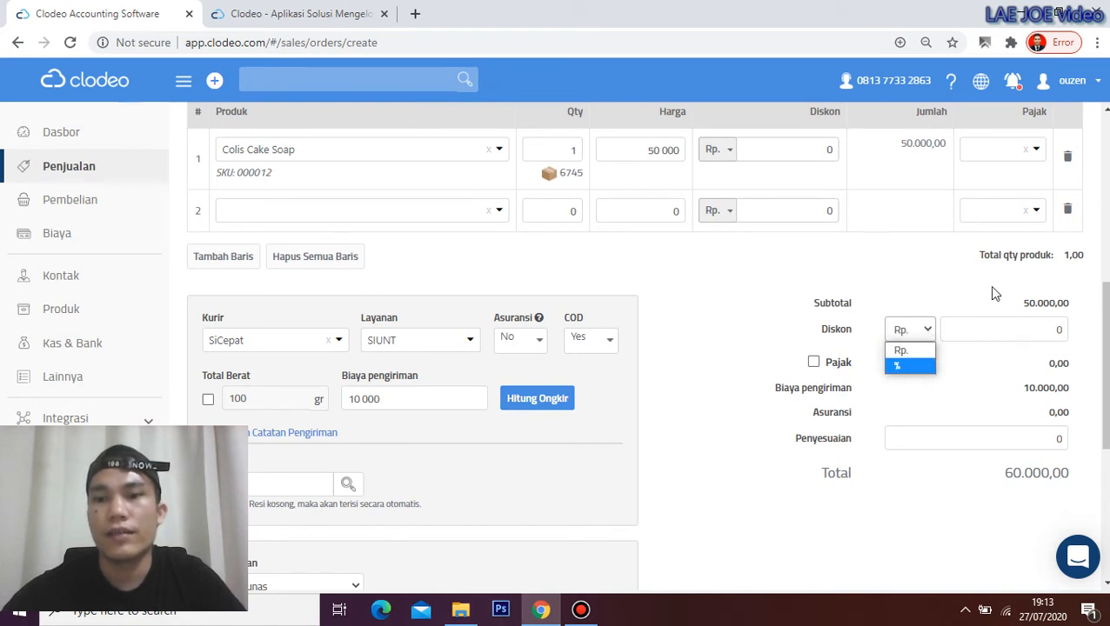
click(901, 367)
click(963, 336)
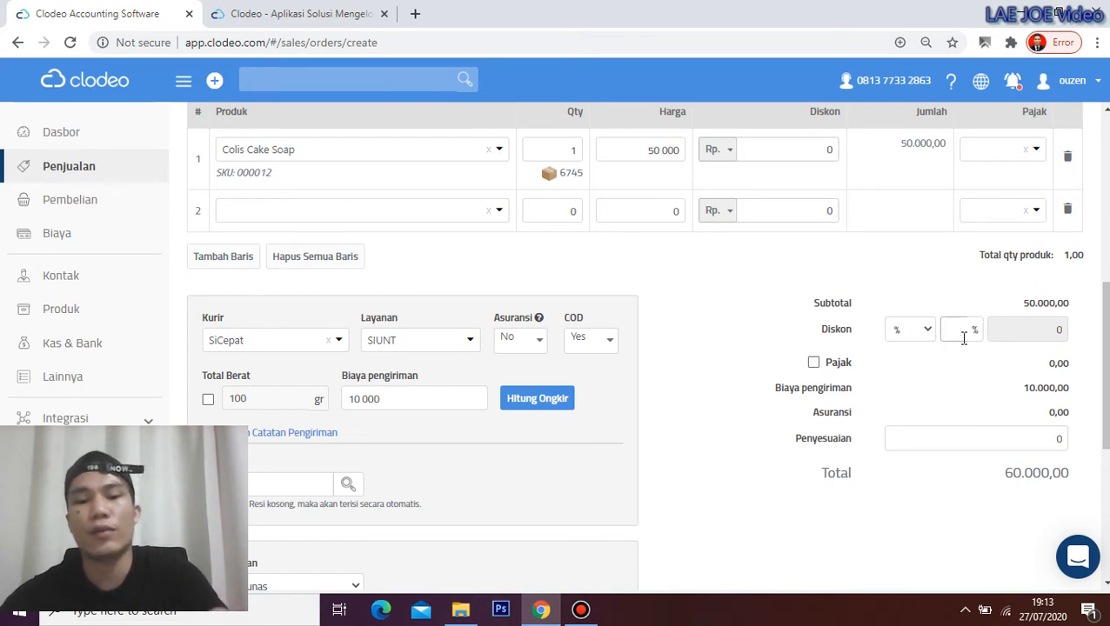
text(5)
click(974, 390)
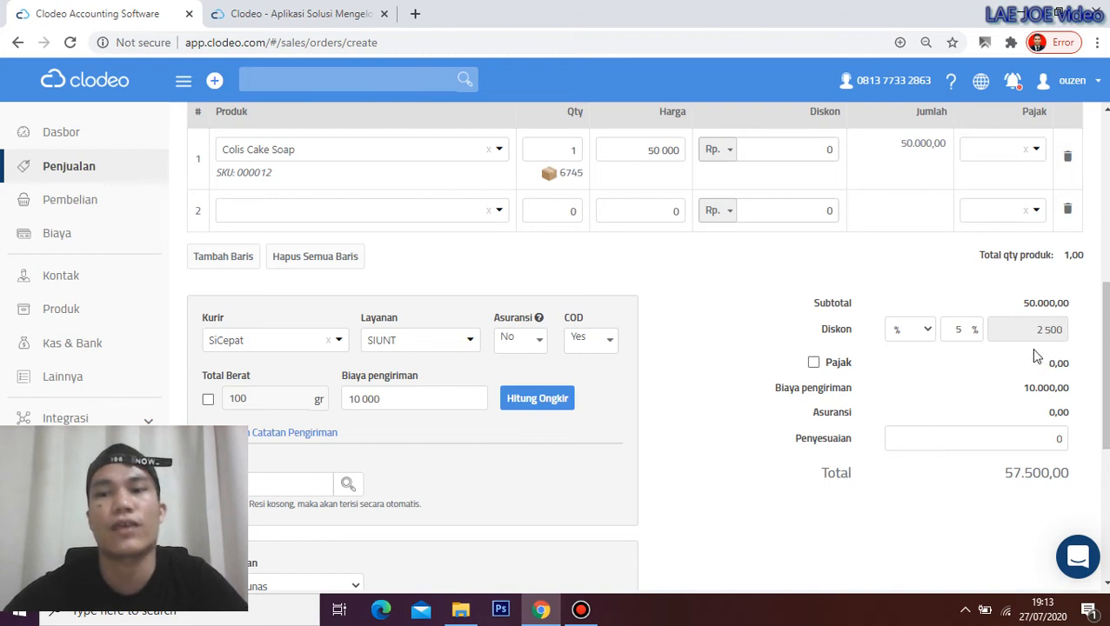
click(907, 434)
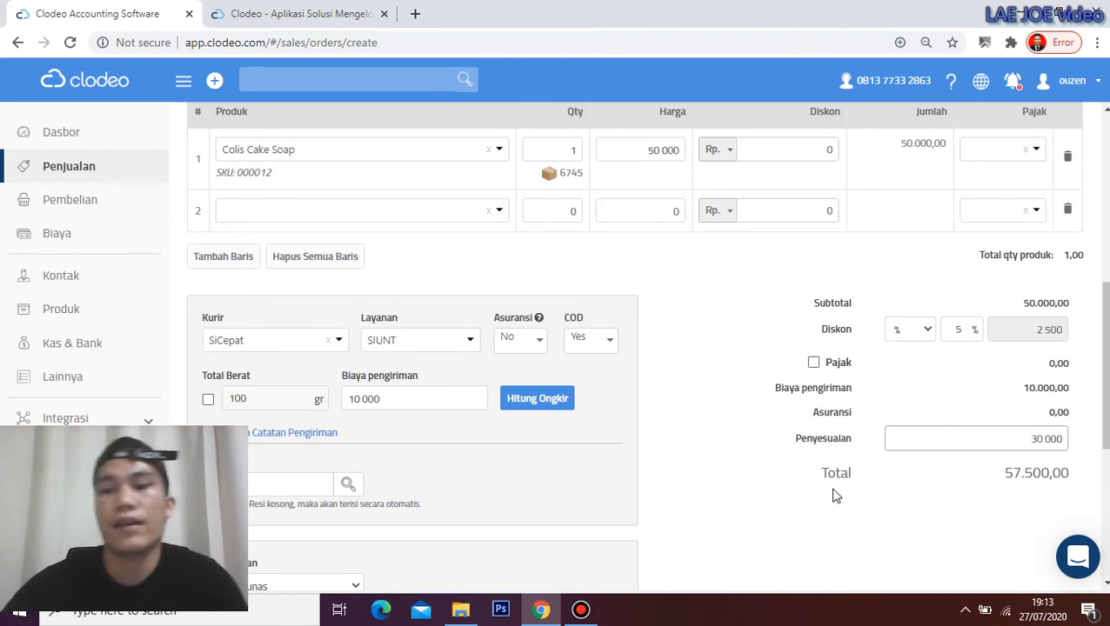
Recalculate with a 3 000 adjustment for a 60.500,00 total, then scroll to Catatan
click(744, 490)
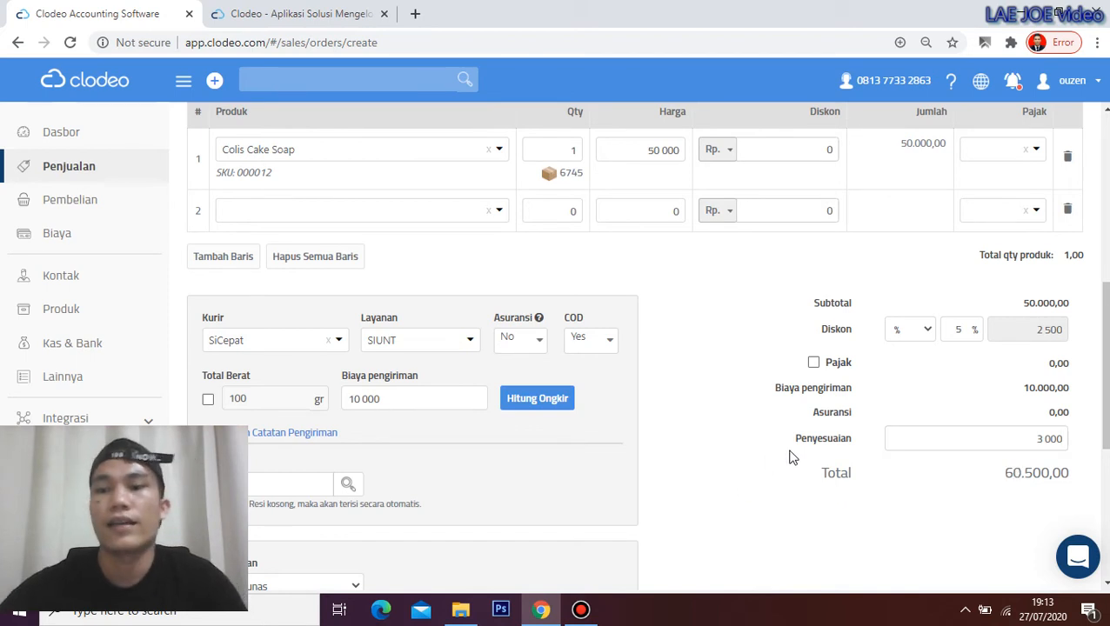
scroll(800, 384, down, 1)
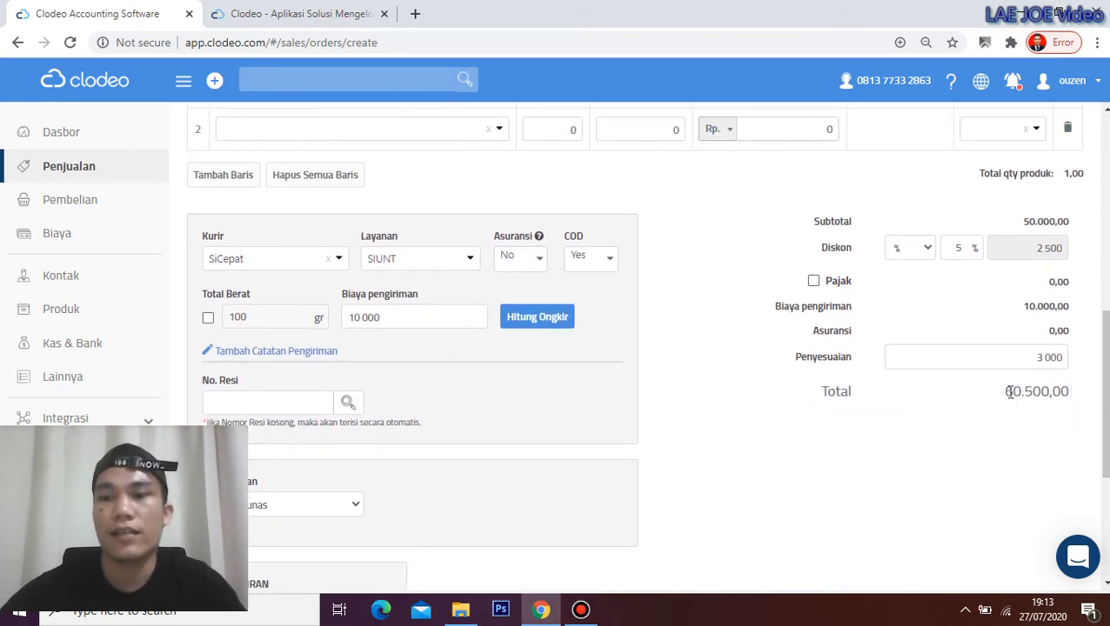
drag(1106, 402, 1105, 206)
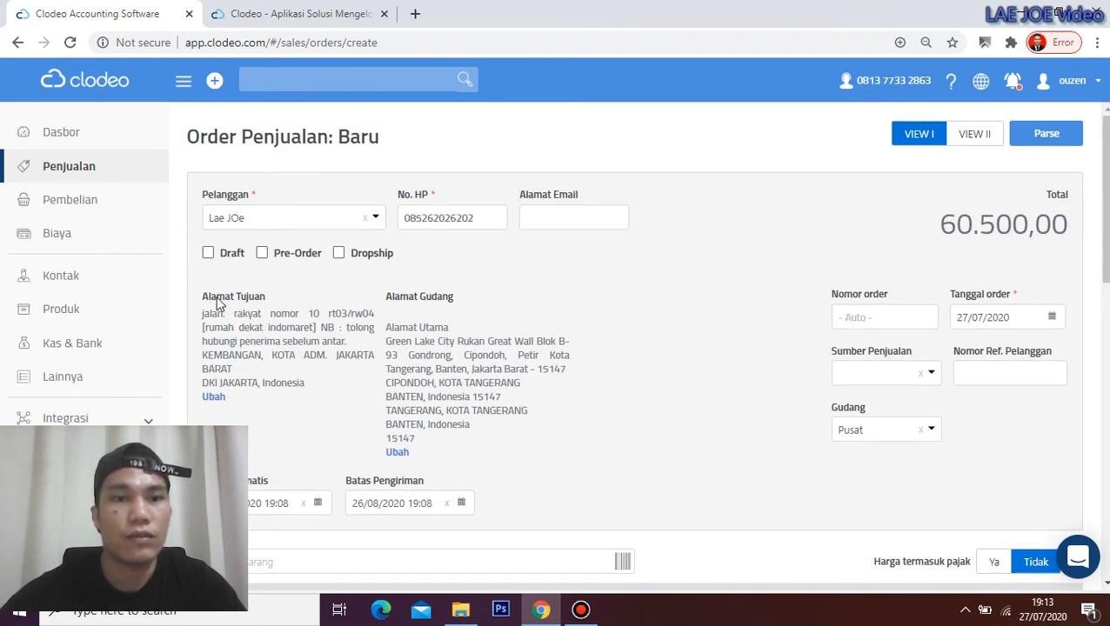
drag(1105, 228, 1106, 352)
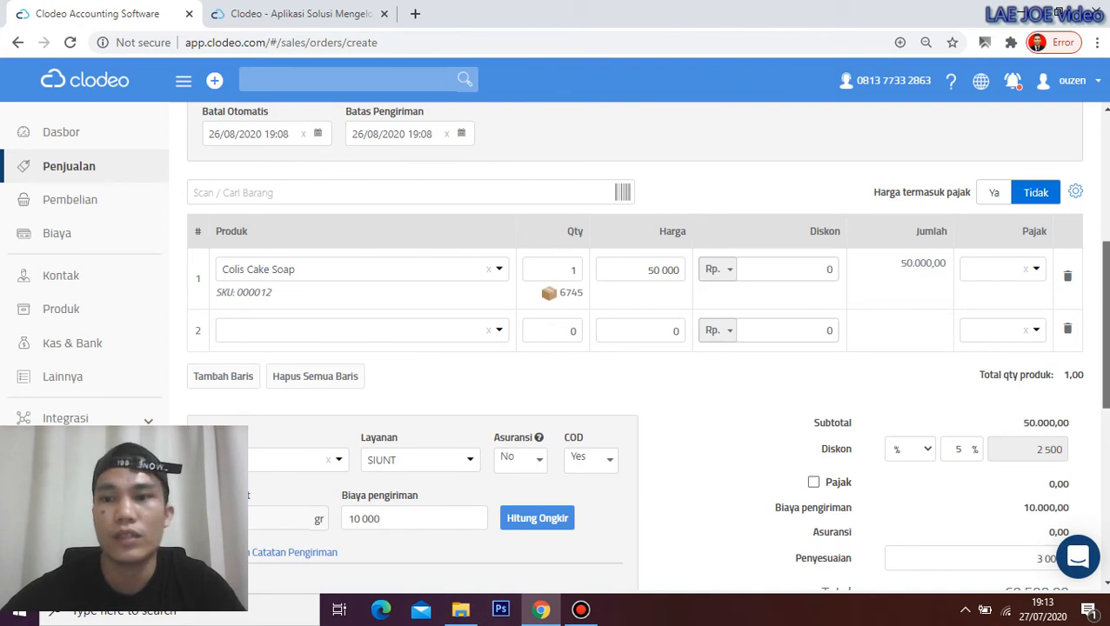
drag(1105, 296, 1105, 359)
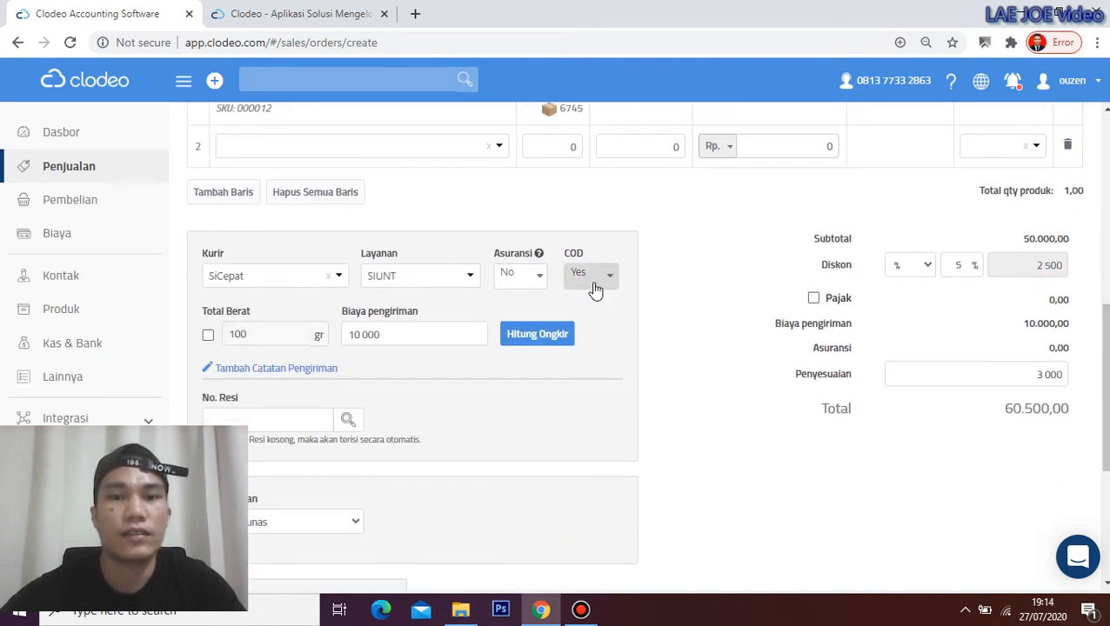
scroll(488, 348, down, 1)
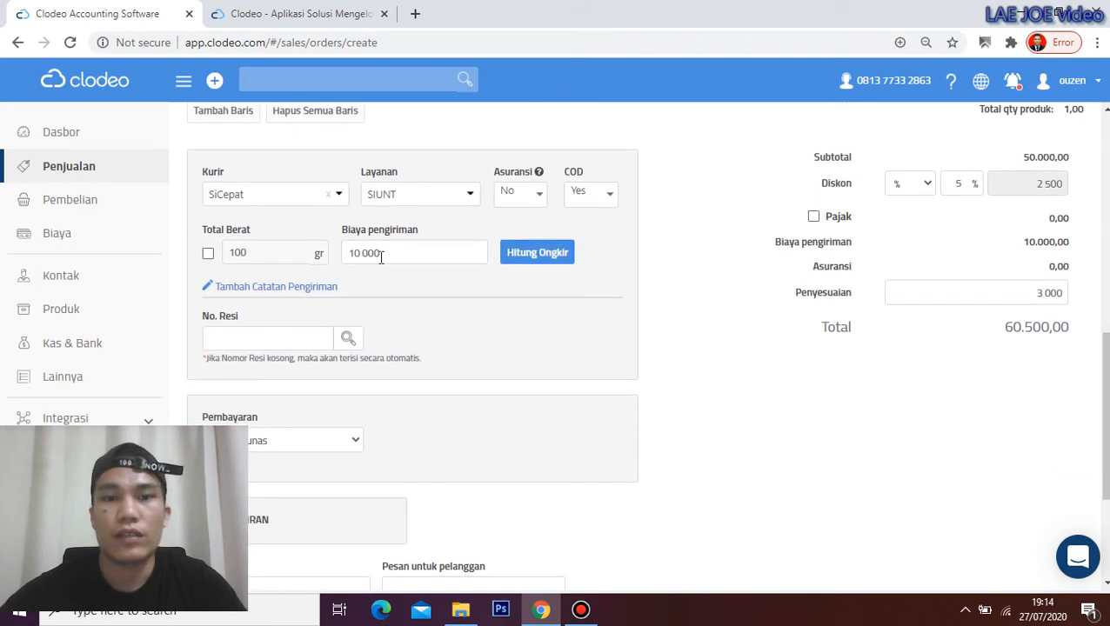
scroll(809, 328, down, 2)
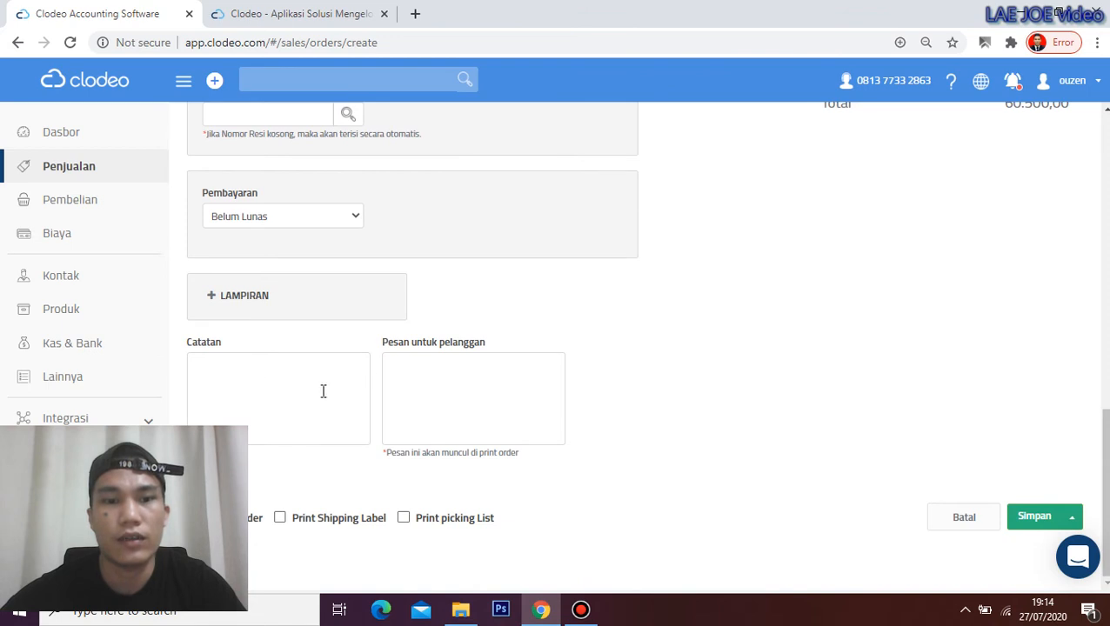
click(406, 389)
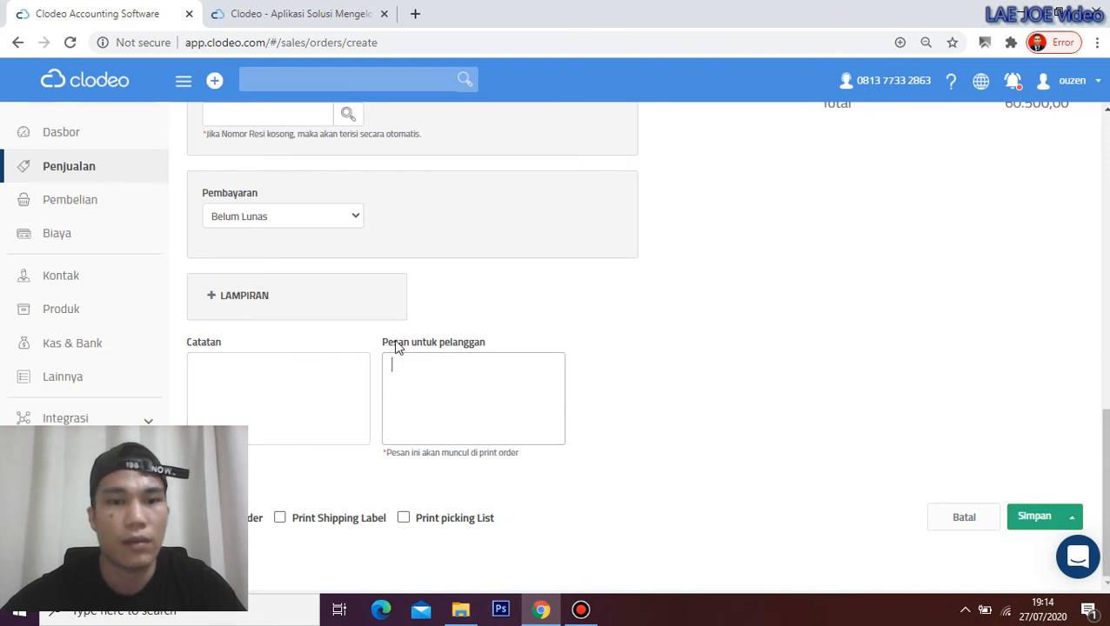
click(1035, 516)
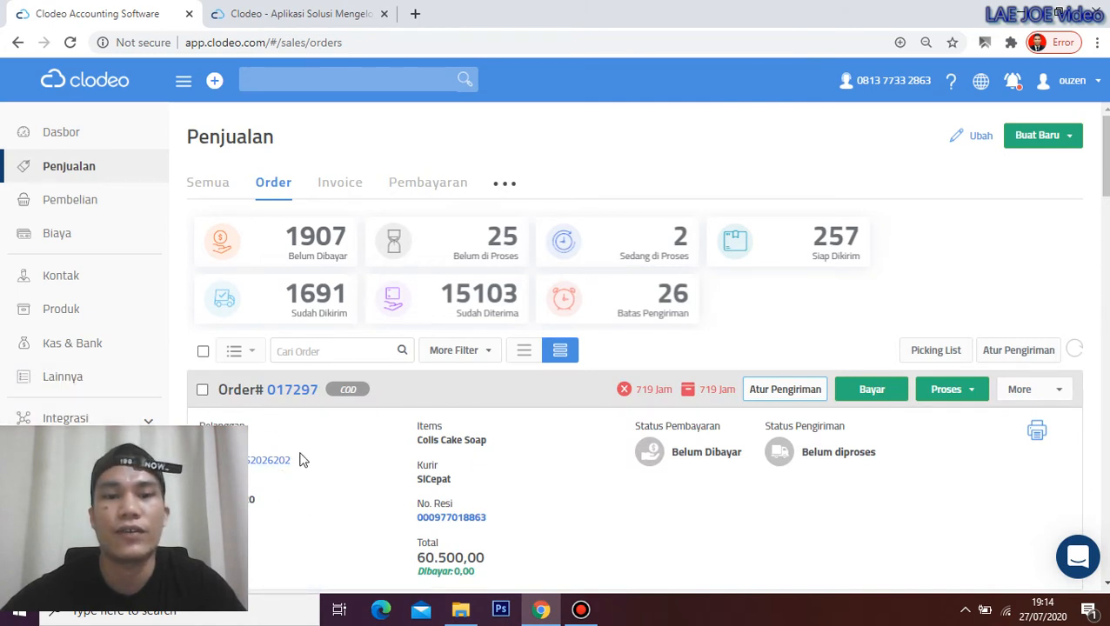
scroll(287, 470, down, 2)
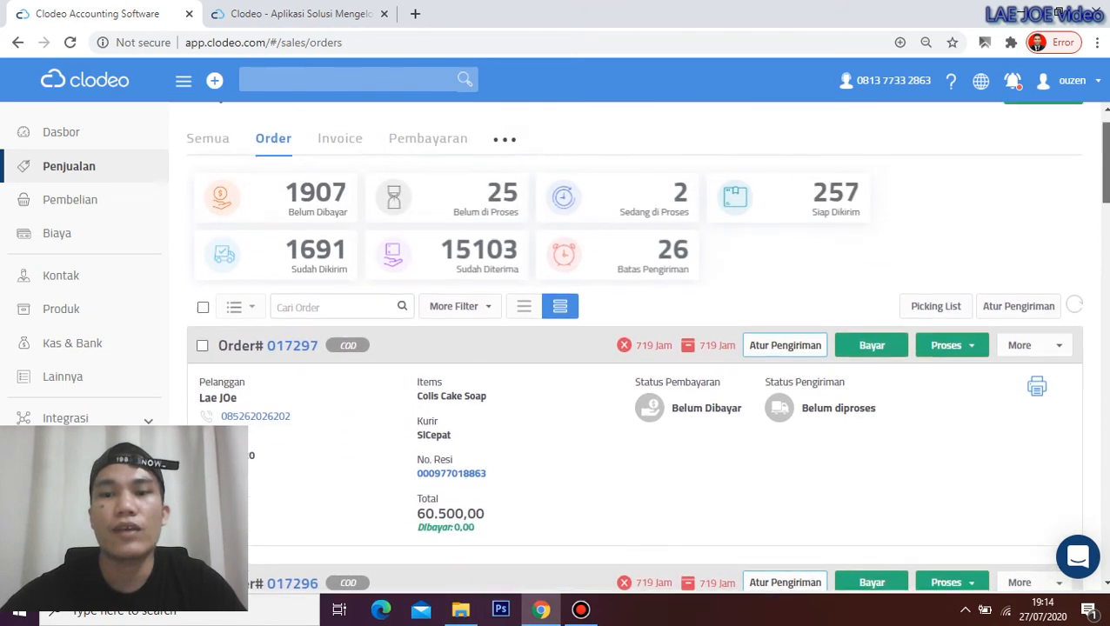
scroll(633, 348, up, 1)
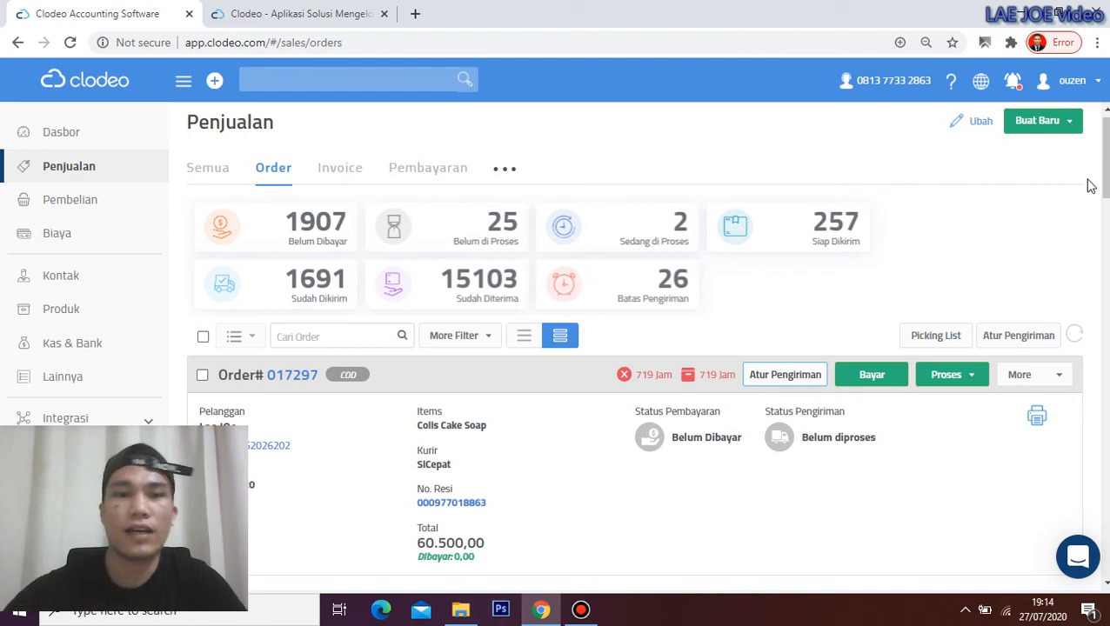
click(202, 378)
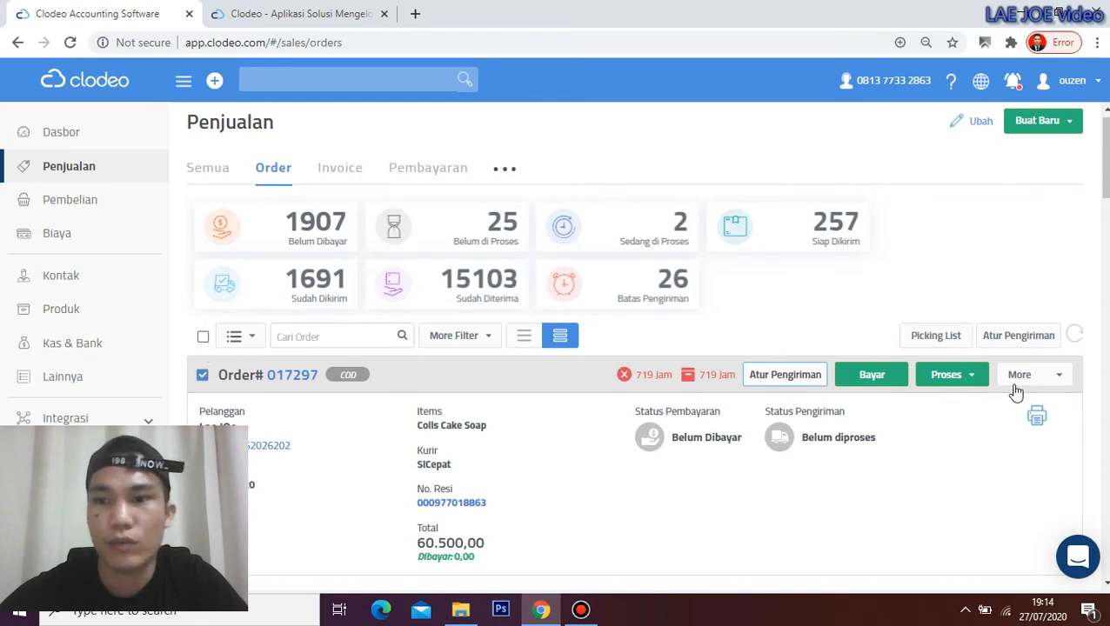
click(1063, 376)
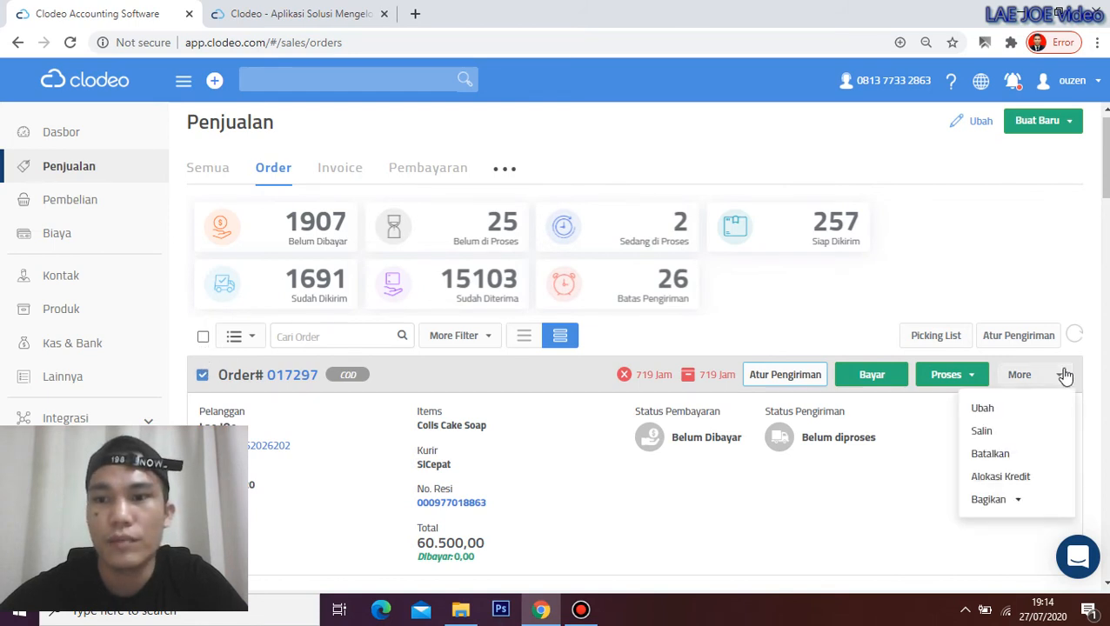
click(819, 485)
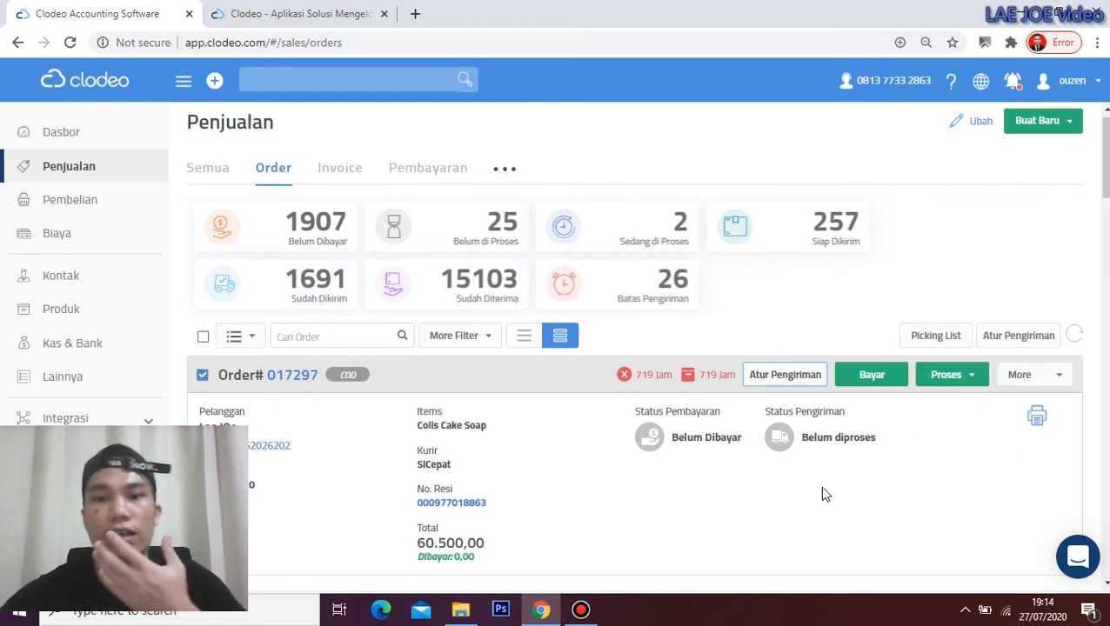
click(523, 335)
scroll(689, 408, down, 6)
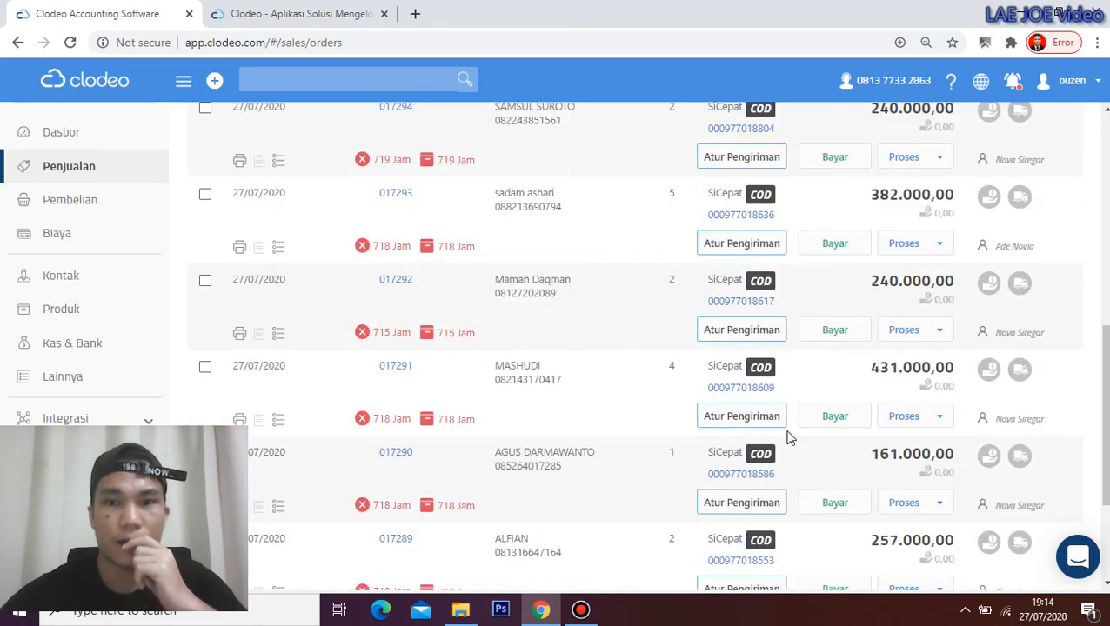
scroll(788, 437, up, 6)
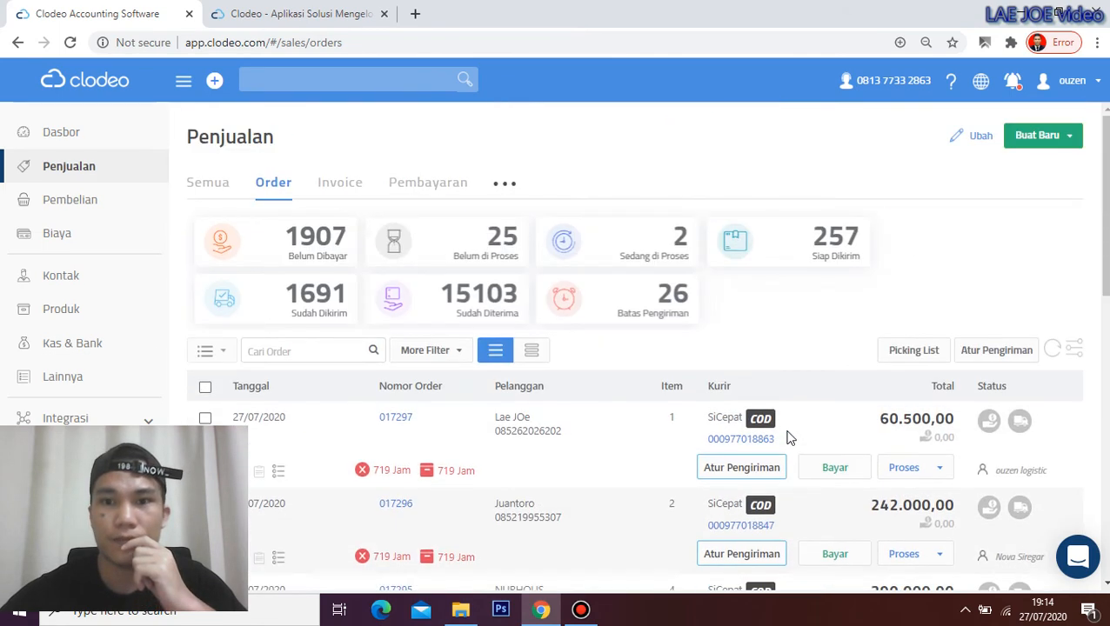
click(528, 353)
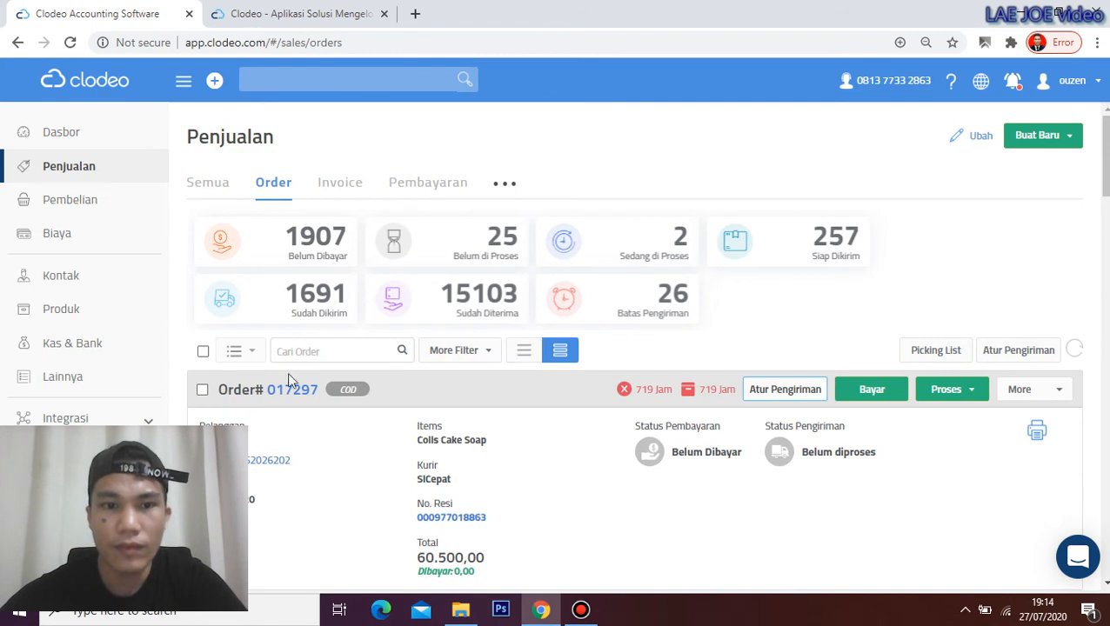
click(204, 390)
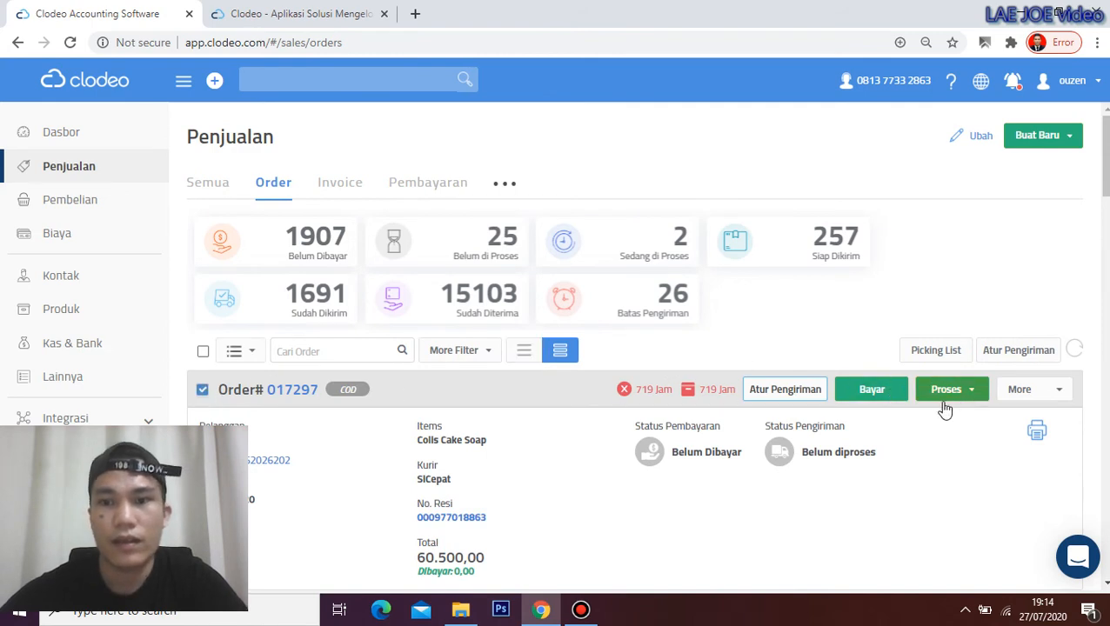
scroll(648, 405, down, 1)
scroll(648, 402, up, 1)
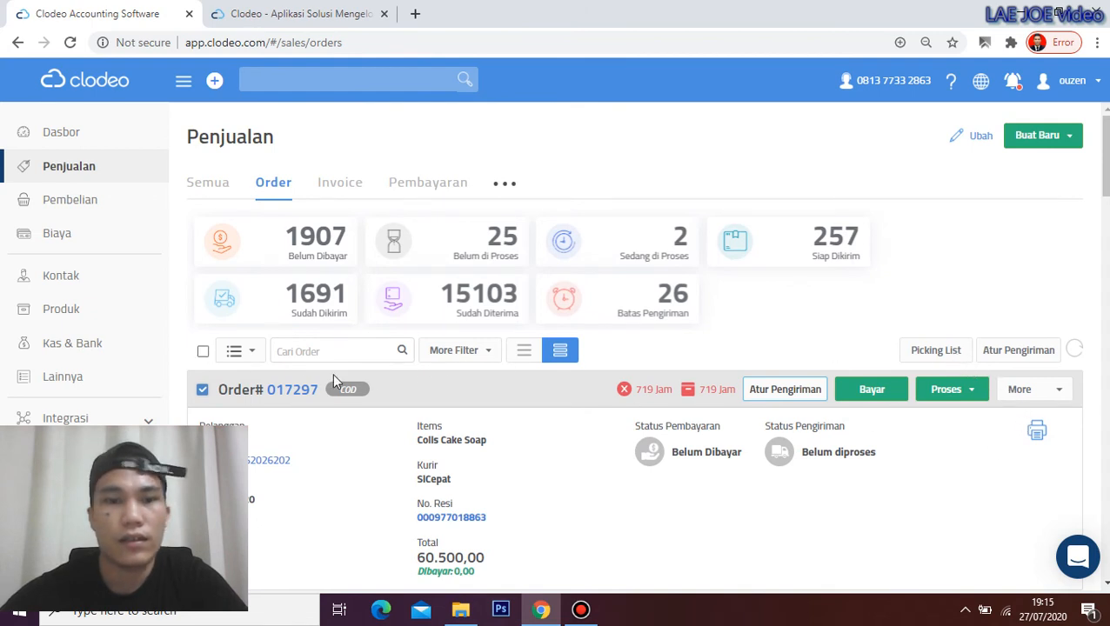
click(948, 389)
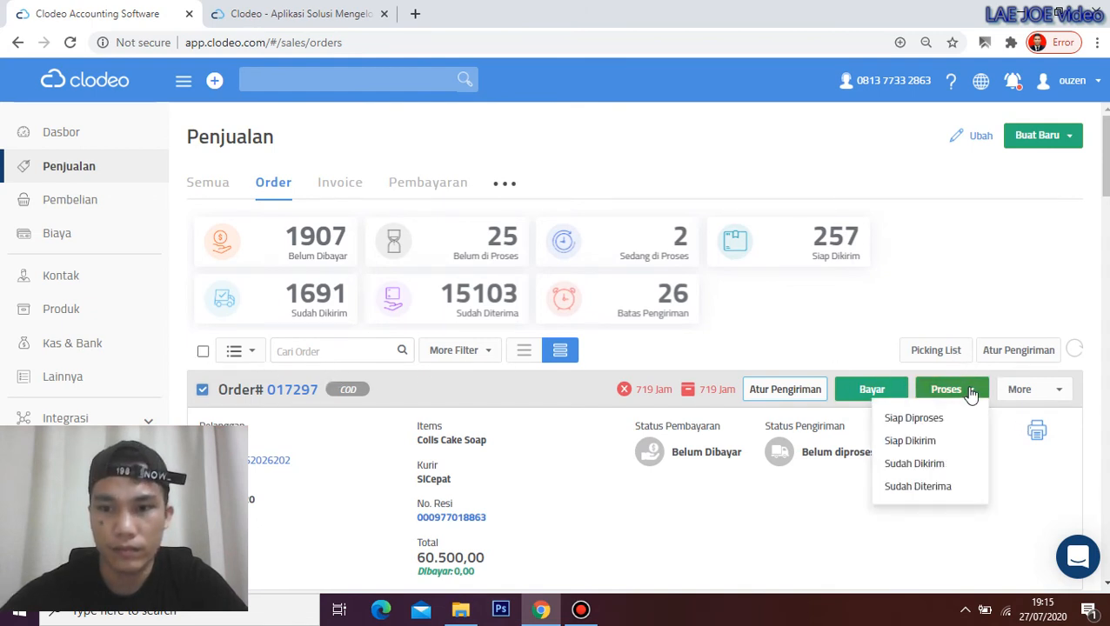
click(831, 329)
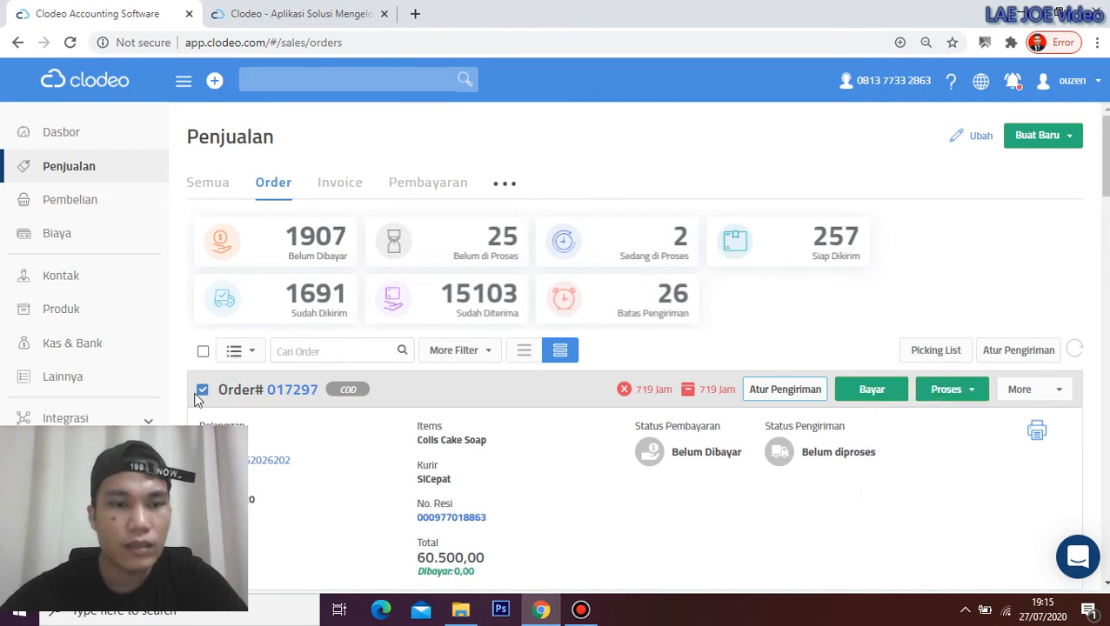
click(247, 353)
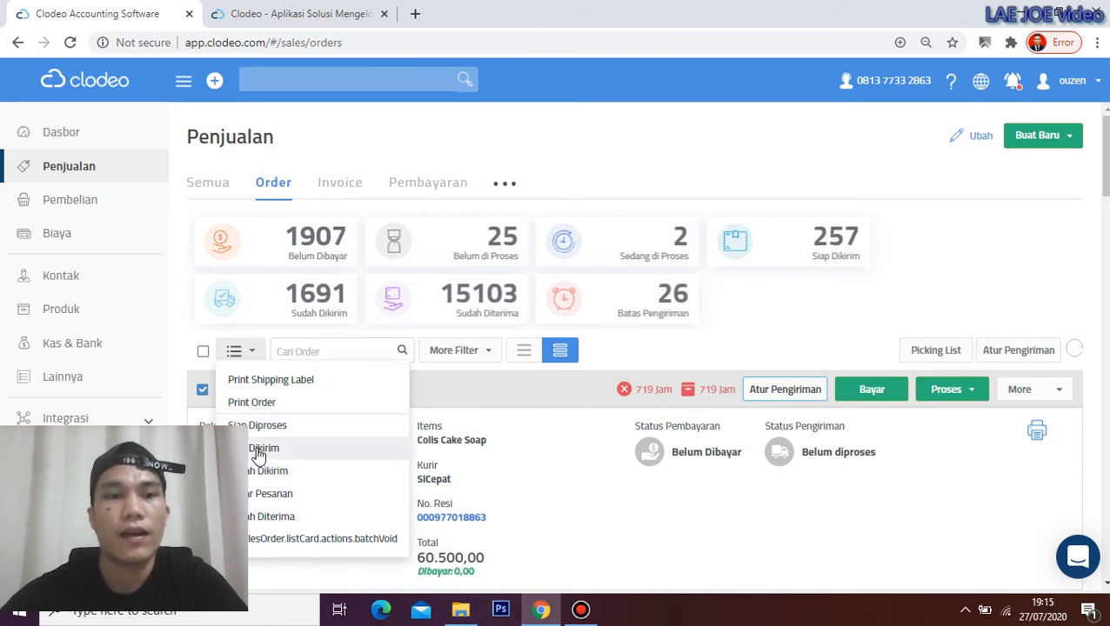
click(581, 148)
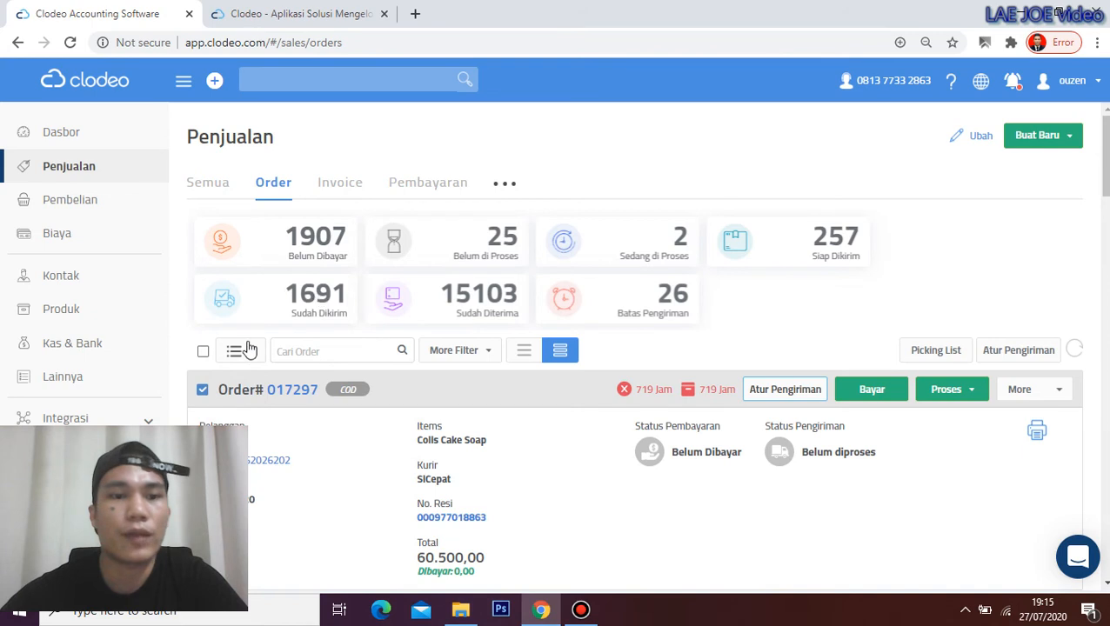
click(1039, 434)
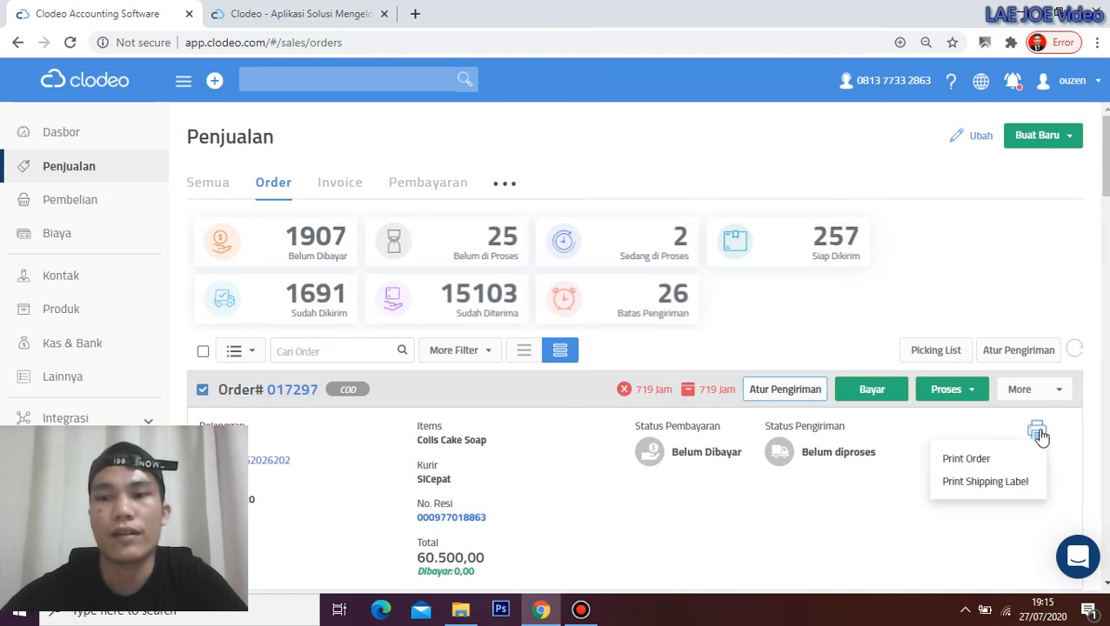
click(957, 483)
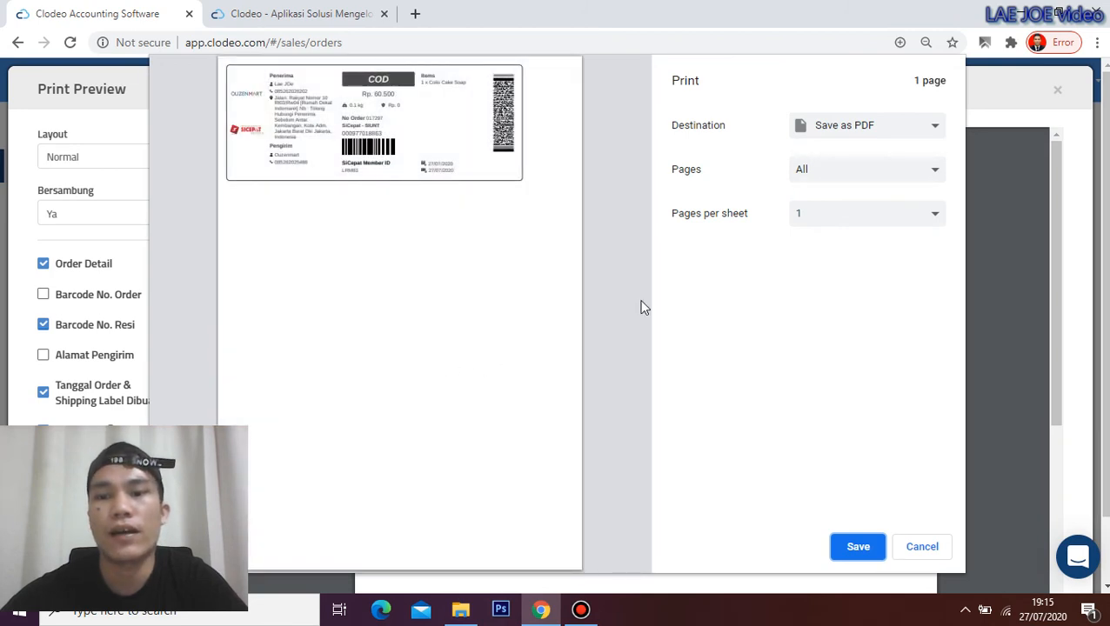
click(922, 547)
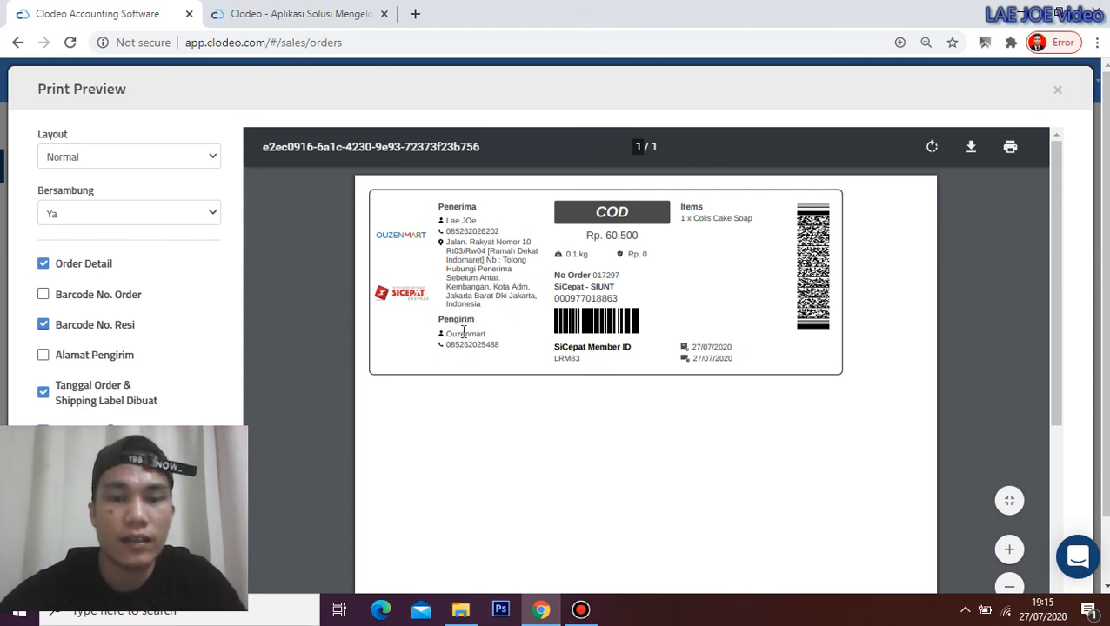
scroll(628, 371, down, 3)
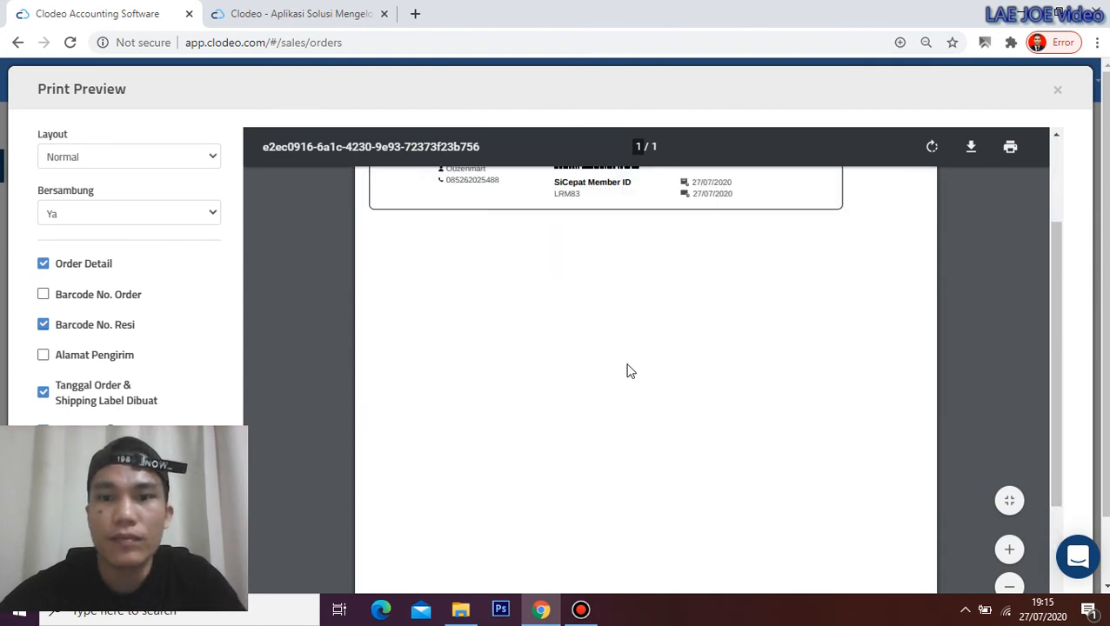
scroll(628, 371, up, 3)
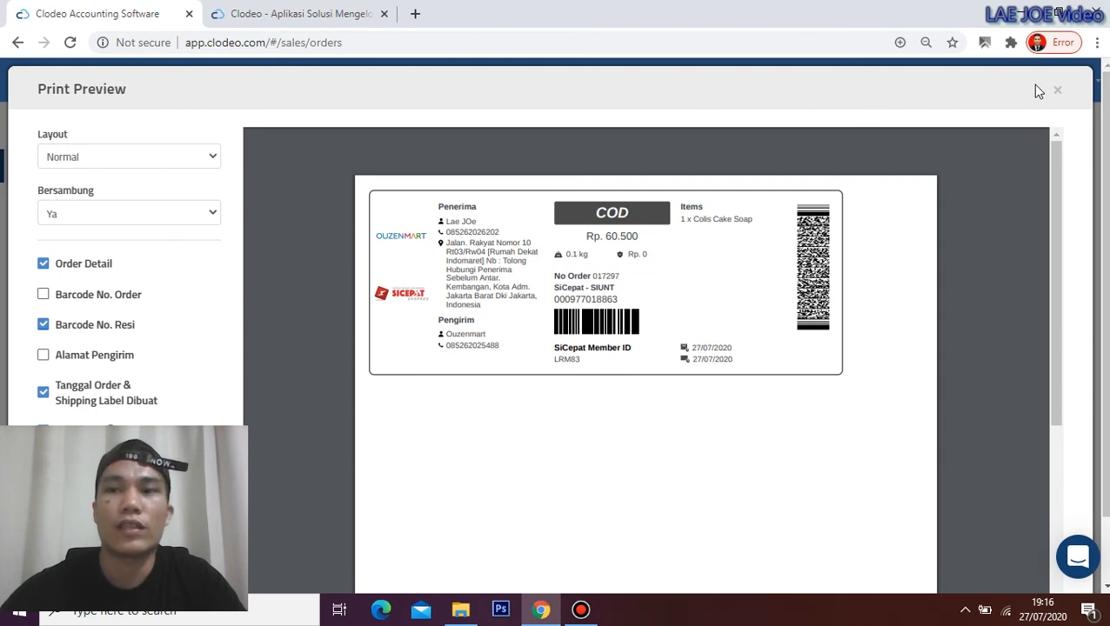
click(1057, 90)
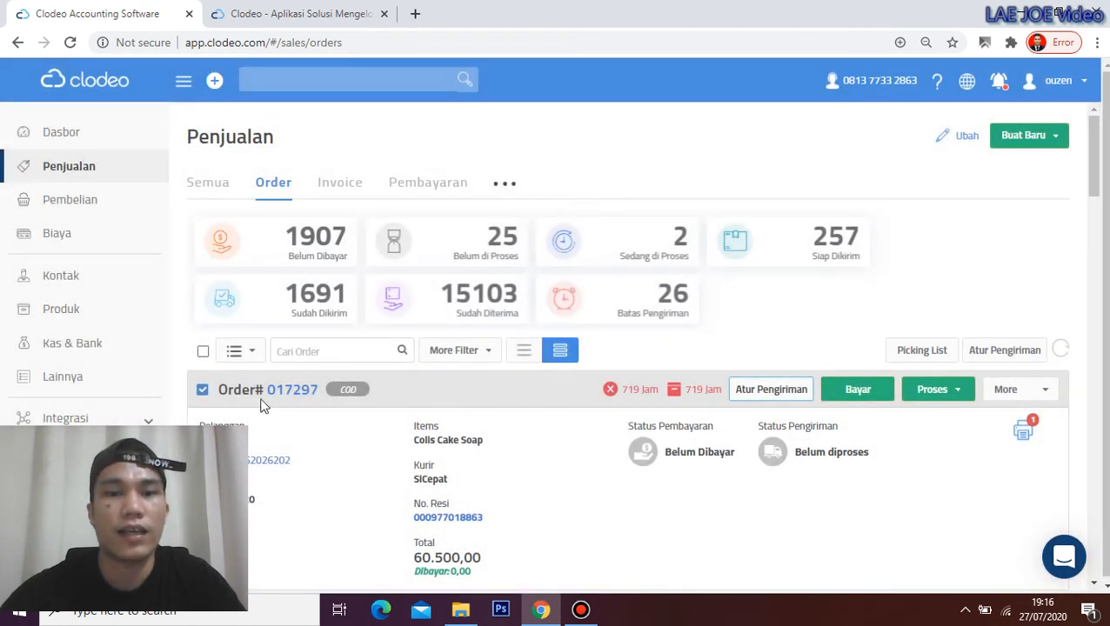
click(233, 364)
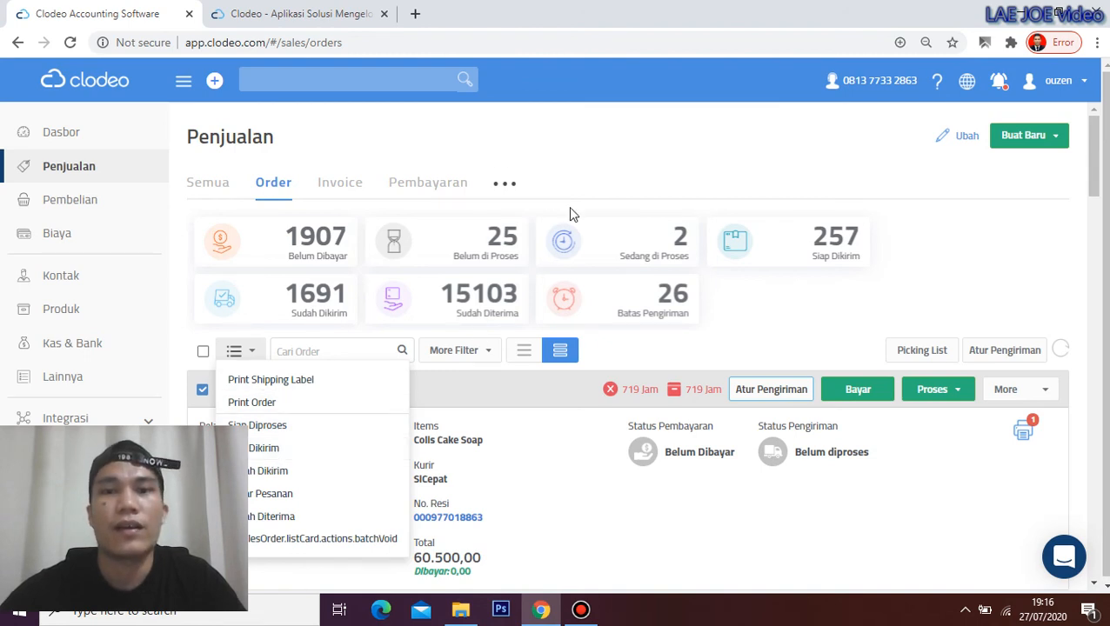
click(599, 150)
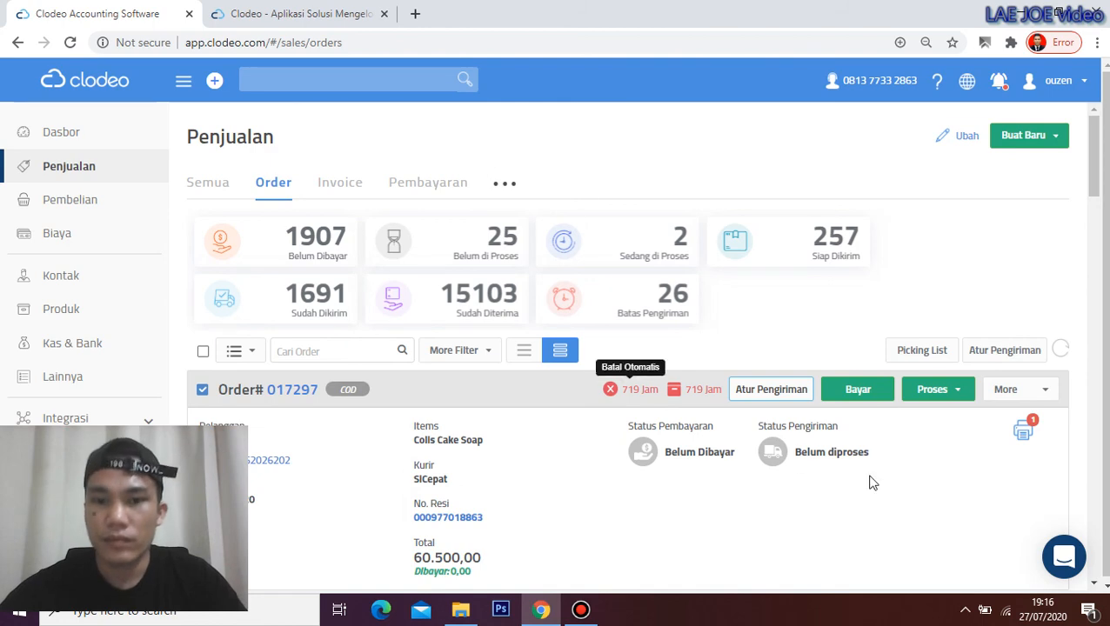
click(1026, 432)
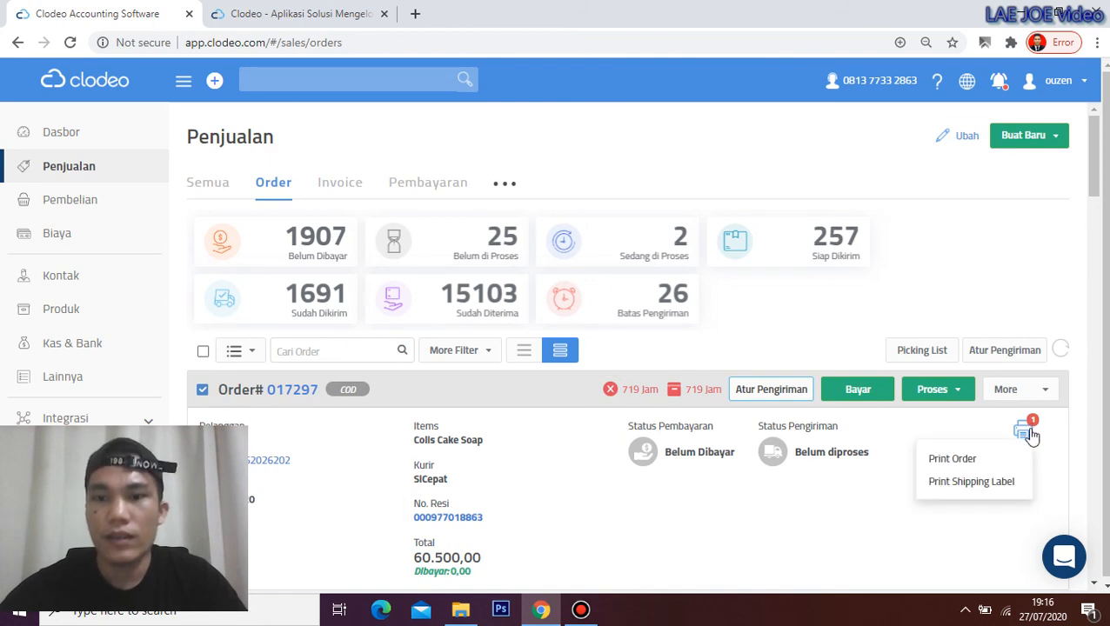
click(971, 481)
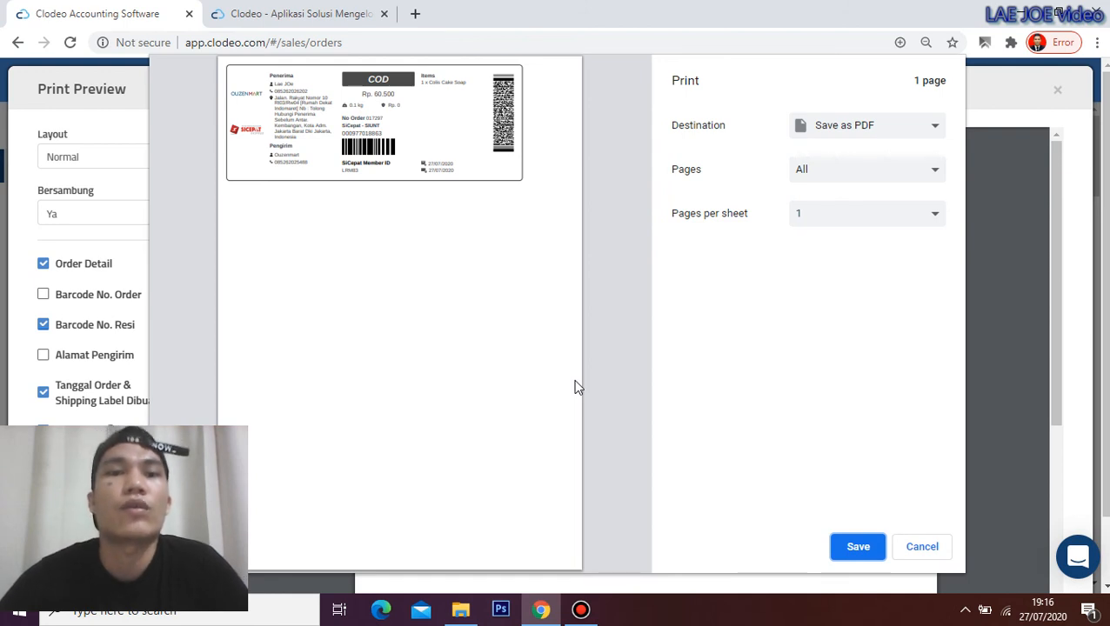
Skip Chrome printing, view the second label preview, then close it
click(922, 548)
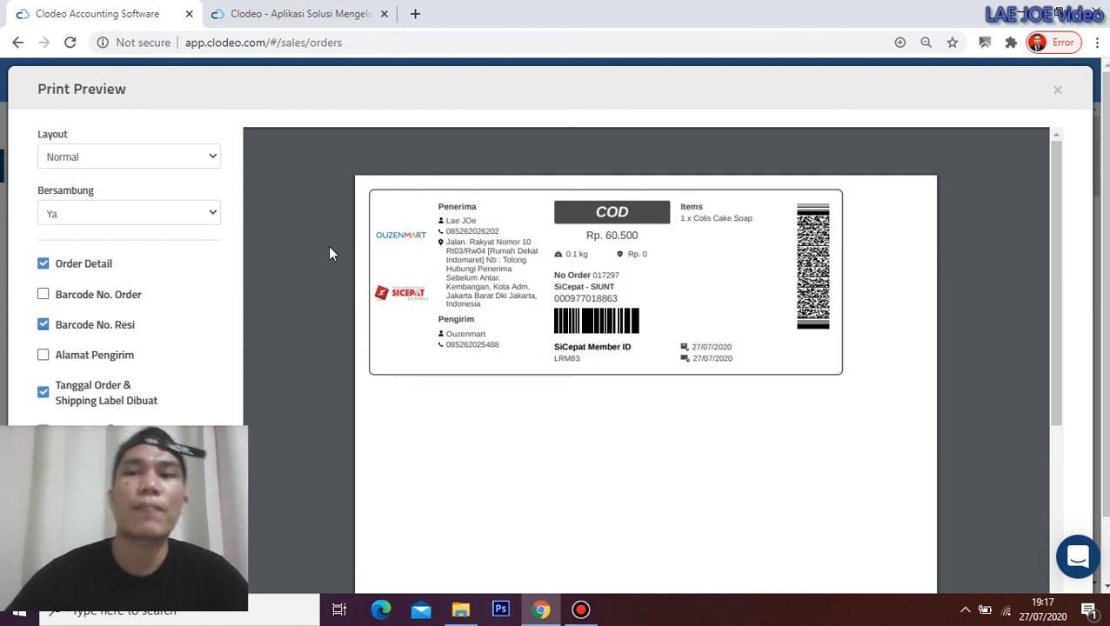
click(1056, 90)
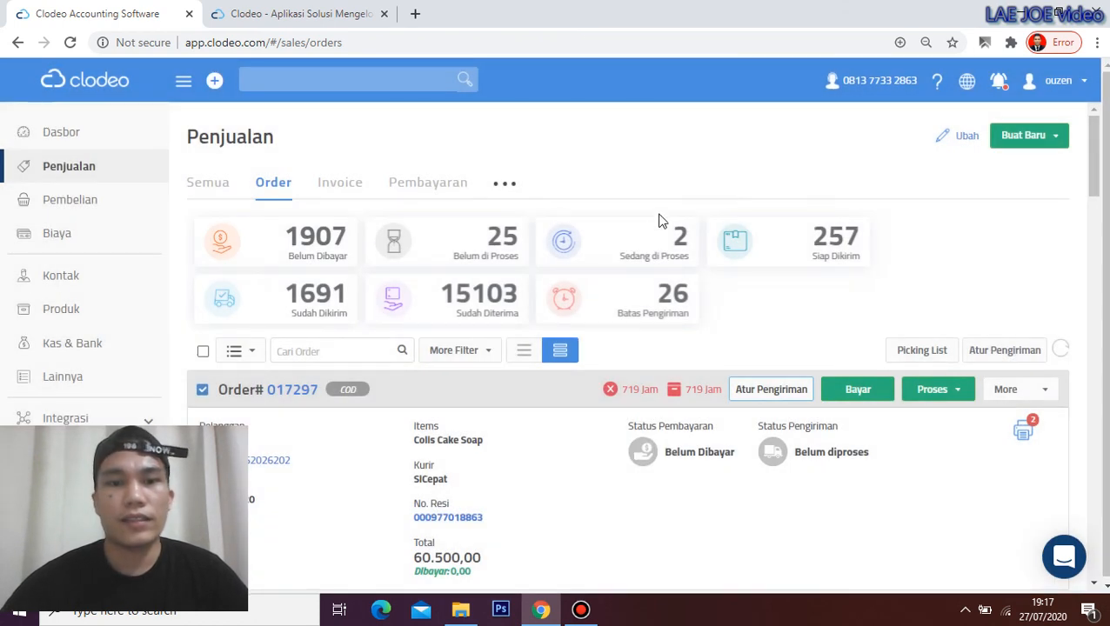